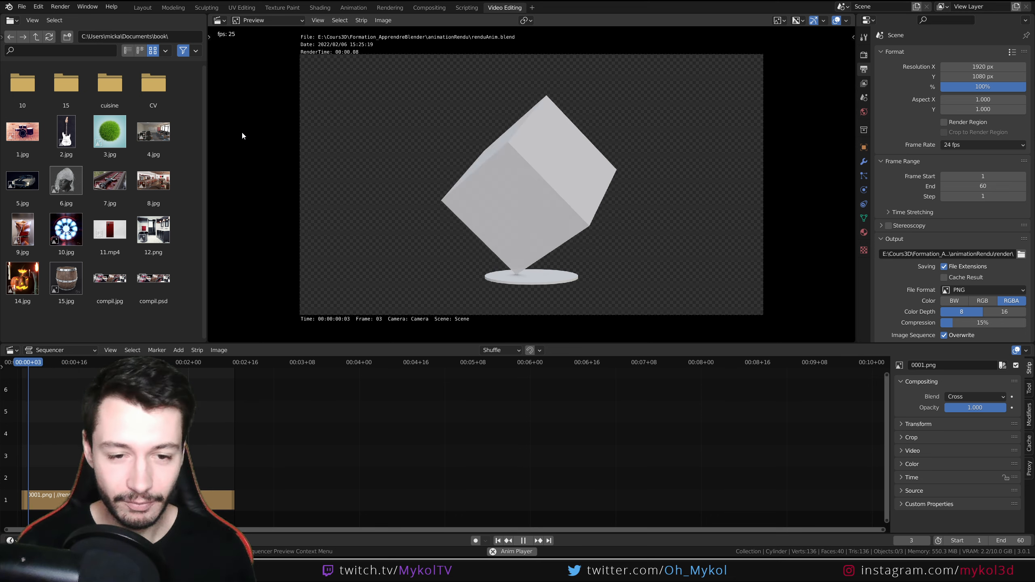
key(space)
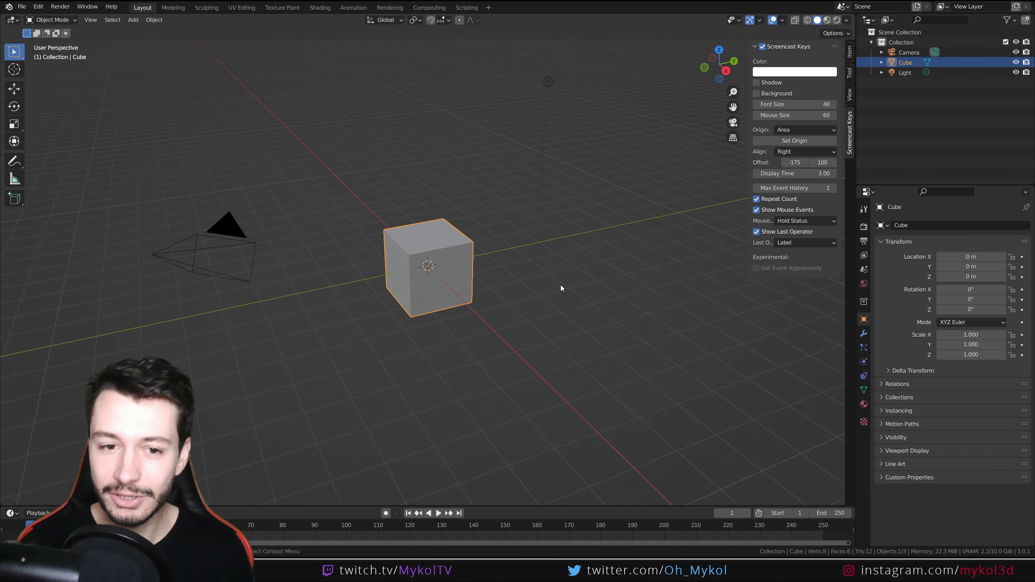
Step: Select the camera and clear both its location and its rotation
middle_drag(487, 327, 512, 324)
scroll(533, 330, down, 4)
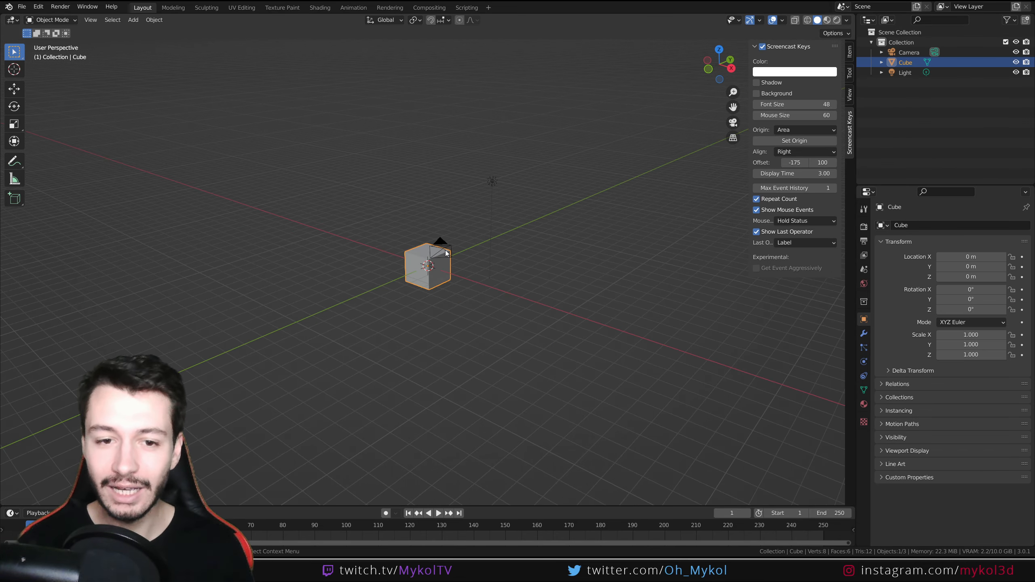
click(445, 250)
middle_drag(445, 250, 491, 322)
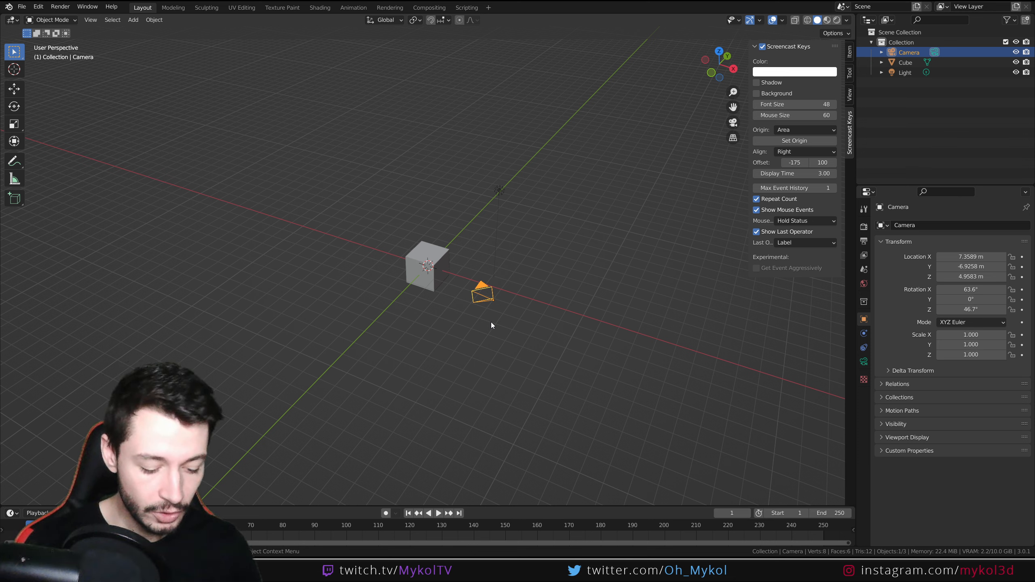
key(alt+g)
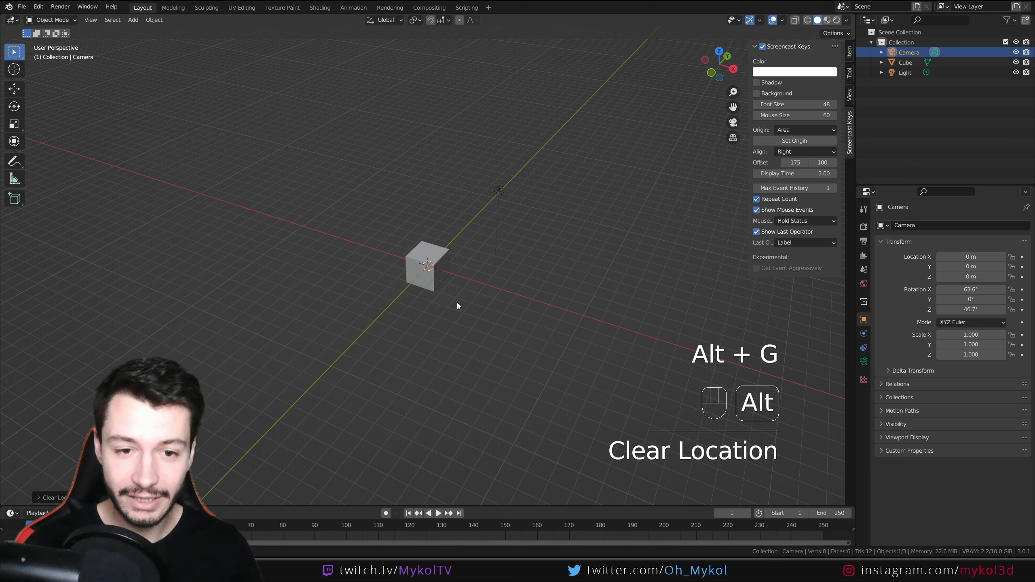
key(alt+r)
Step: Move the camera about -7.61 m along the Y axis, away from the cube
middle_drag(457, 303, 418, 302)
key(g)
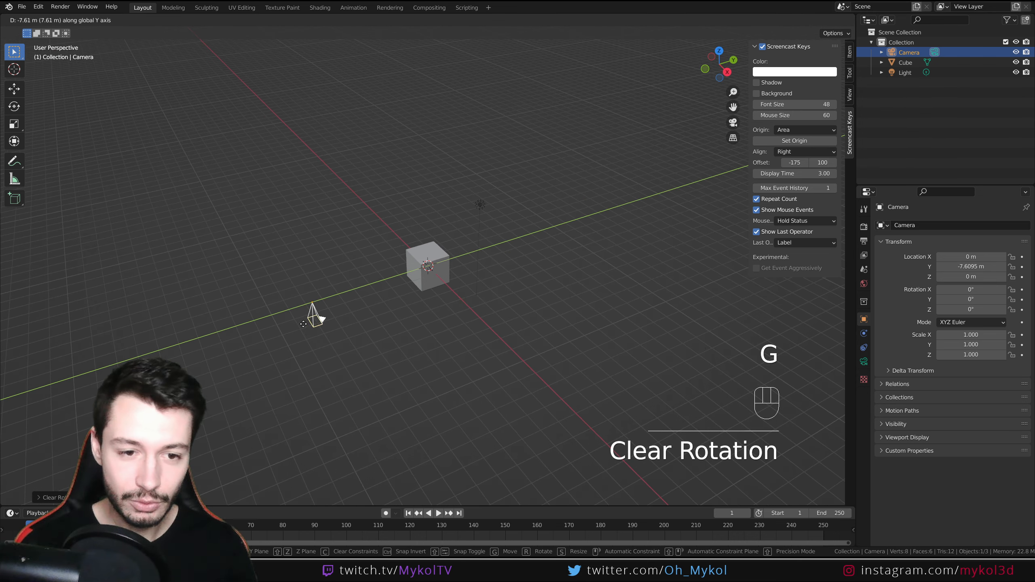
click(310, 321)
Step: Rotate the camera 90° around the X axis and look through it
key(r)
key(x)
key(9)
key(0)
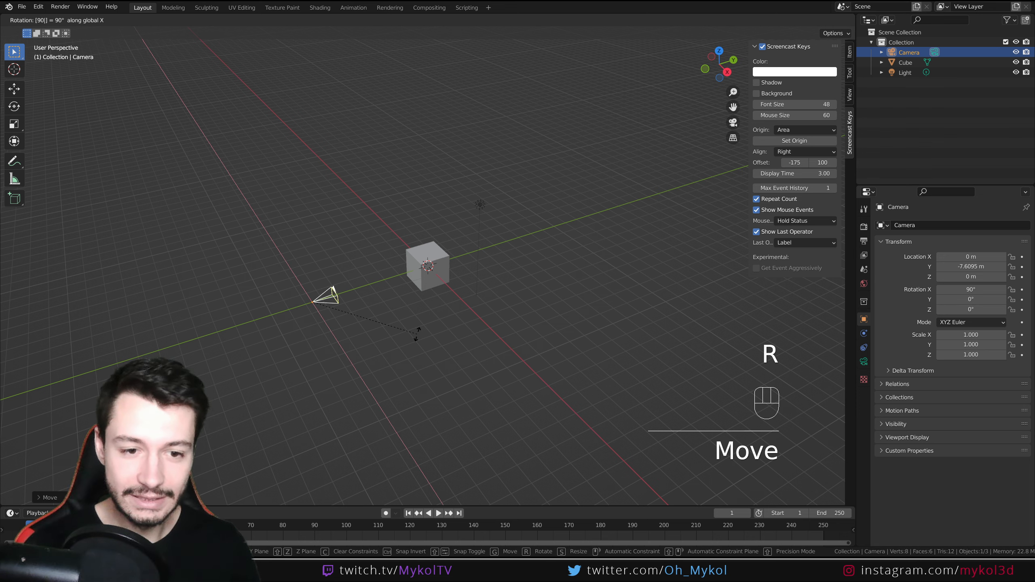
key(Return)
key(KP_0)
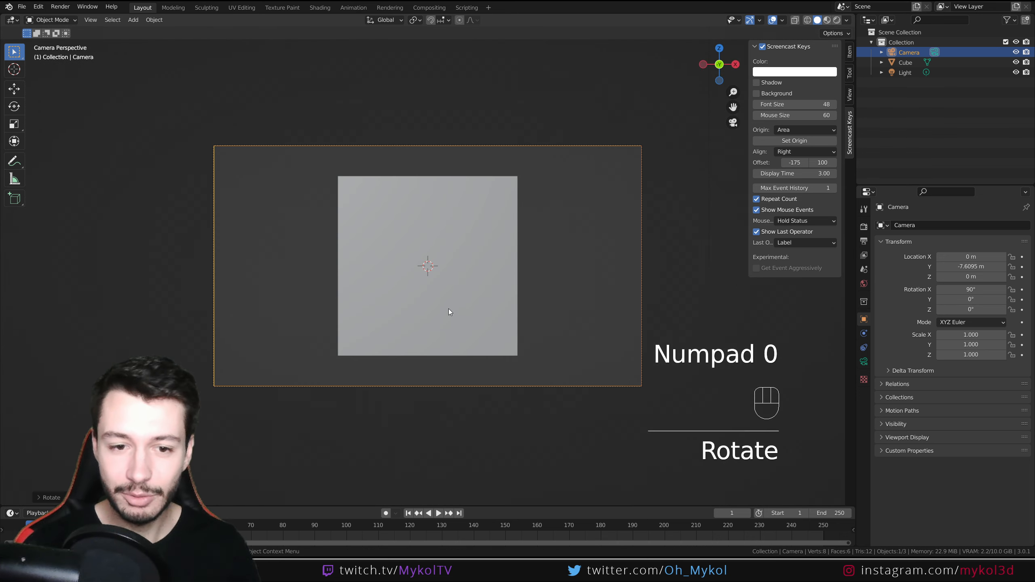
Step: Stop the reference animation's playback and, back in the new scene, rotate the cube 45° around X and 45° around Y
click(459, 292)
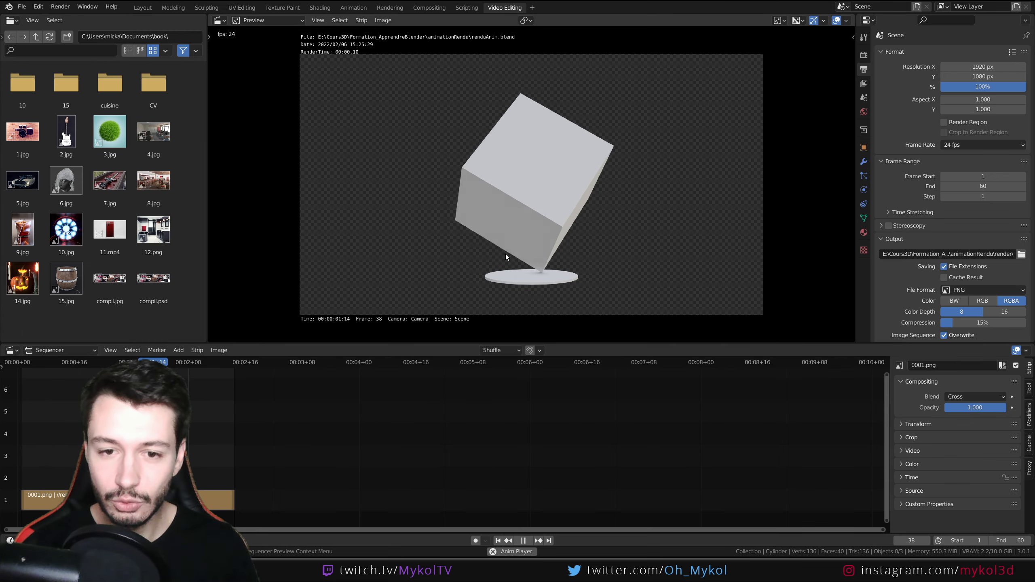
key(space)
mouse_move(231, 571)
click(269, 530)
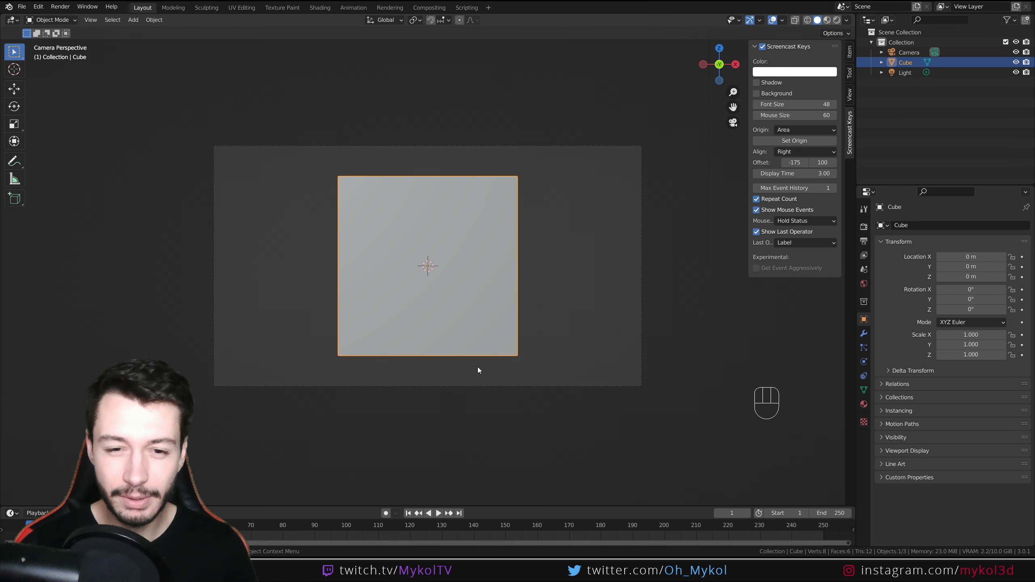
text(r)
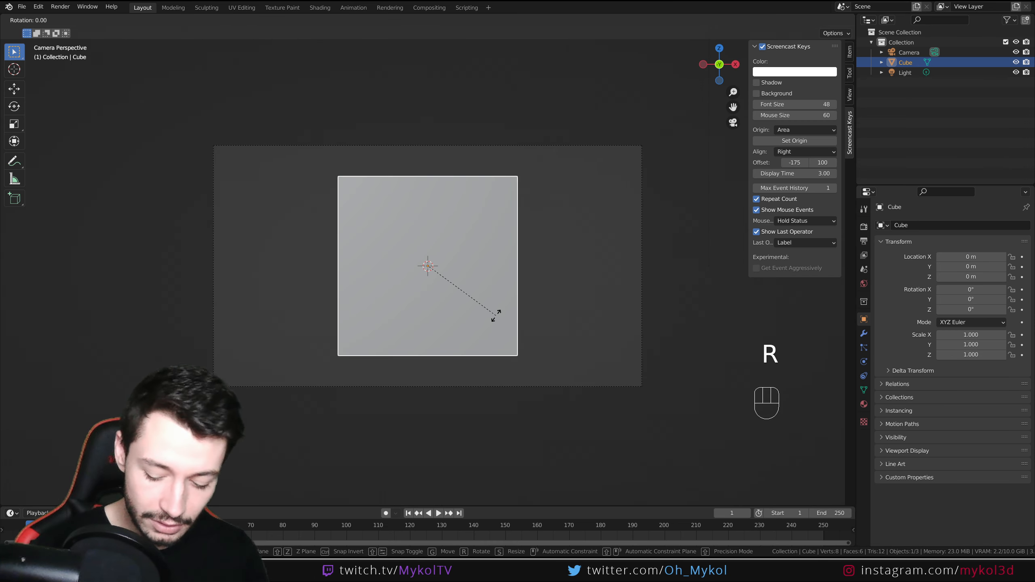
text(x45)
key(Return)
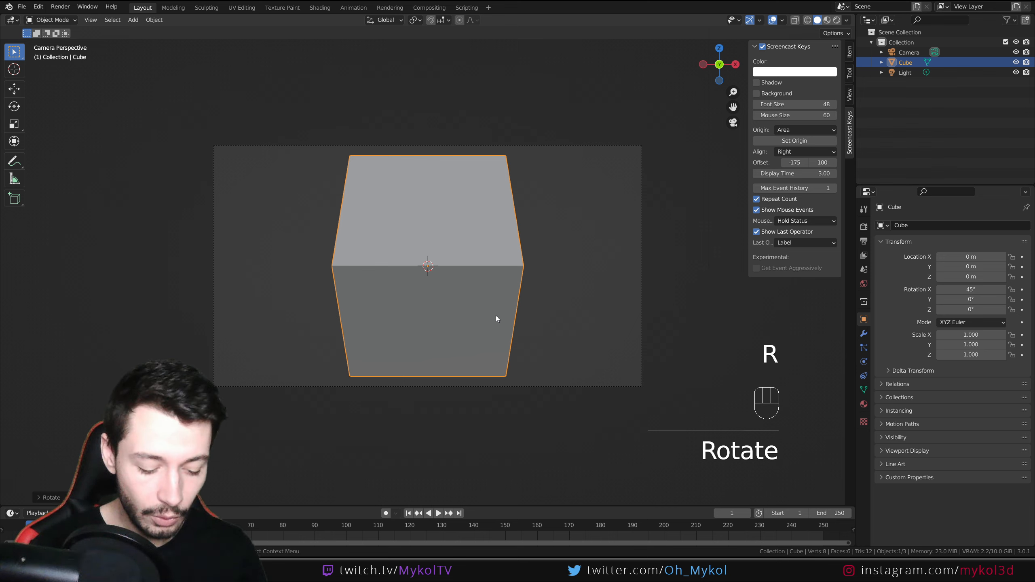
text(ry45)
key(Return)
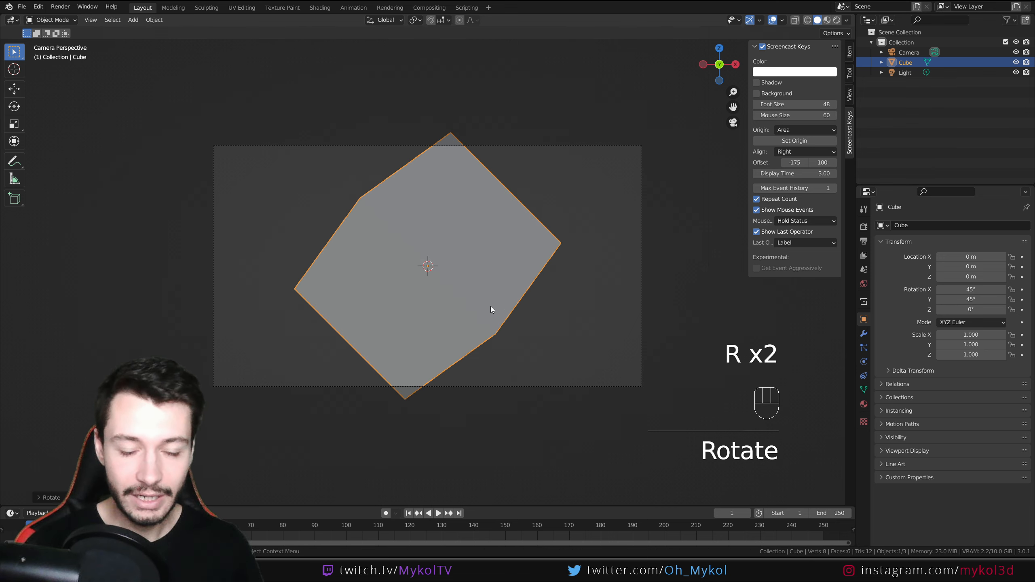
Step: Scale the cube to 0.7 and apply its scale and rotation
key(s)
ctrl+click(501, 345)
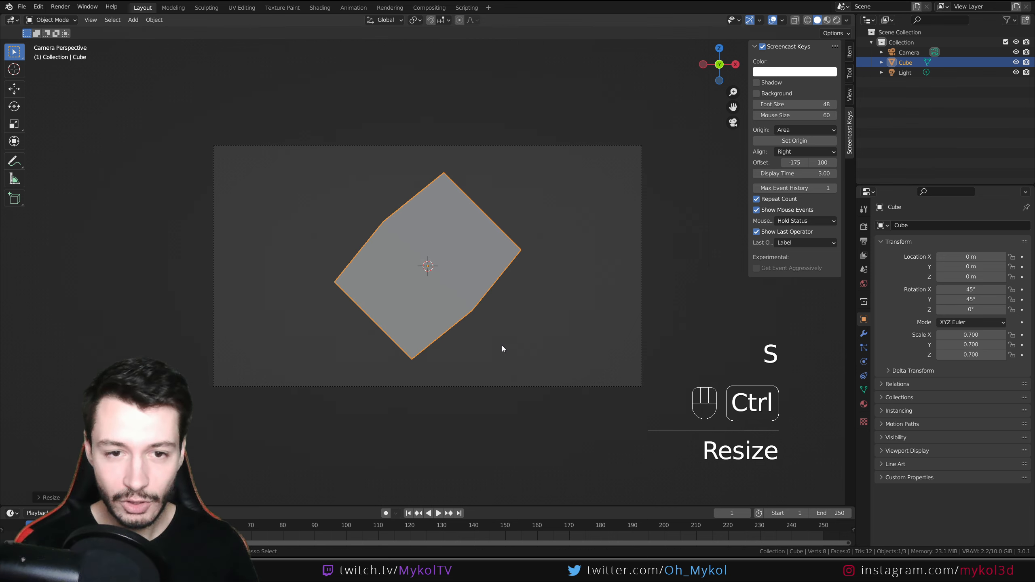
key(ctrl+a)
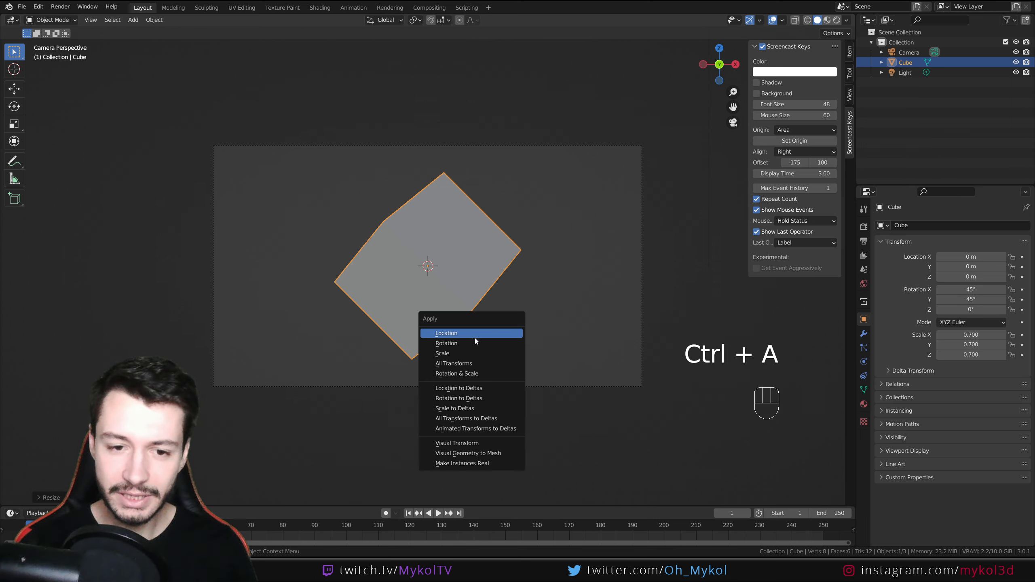
click(473, 353)
key(ctrl+a)
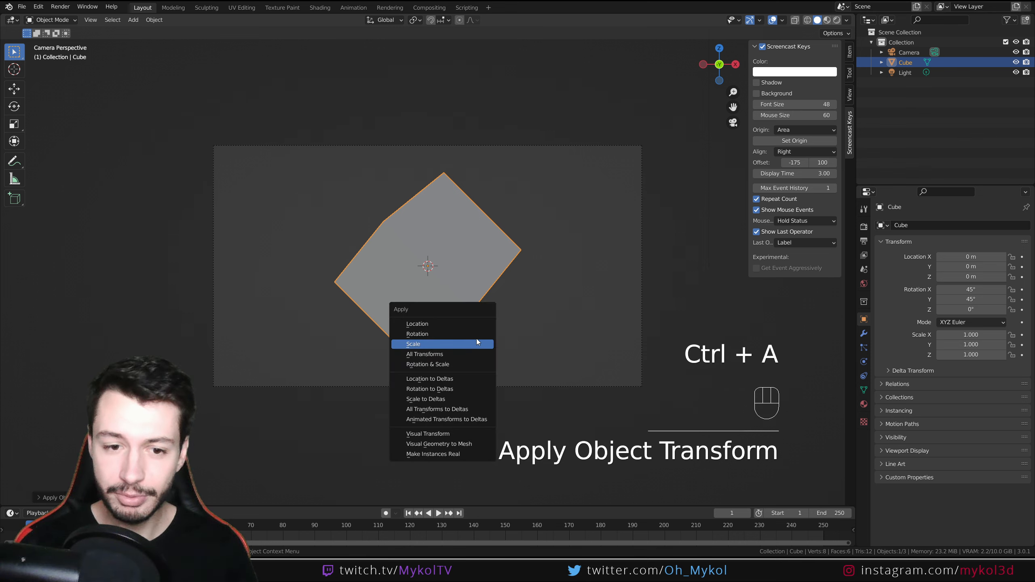
click(480, 335)
Step: Try spinning the cube around the global Z axis, cancel the rotation and look at the cube from another angle
key(r)
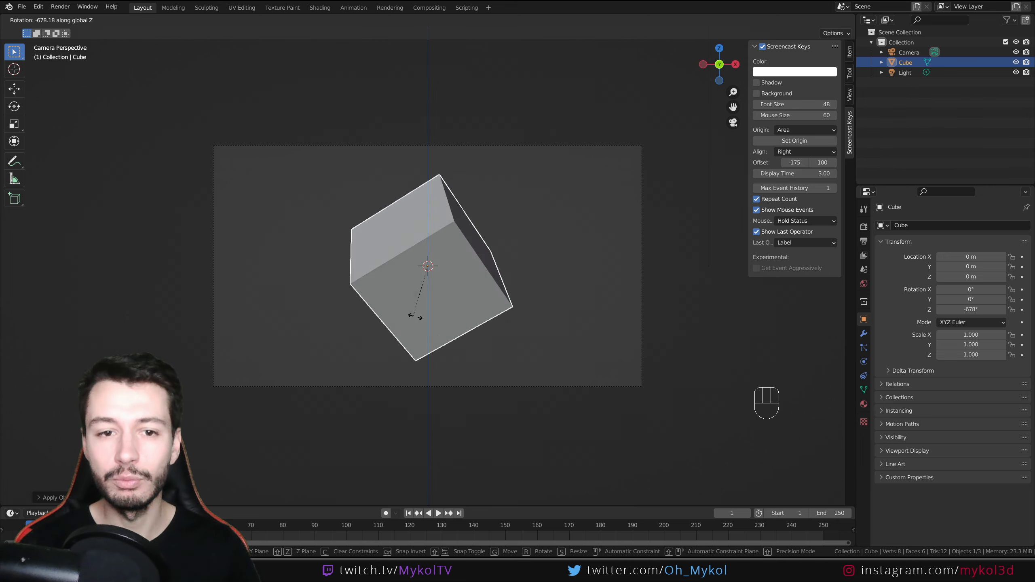
right_click(461, 278)
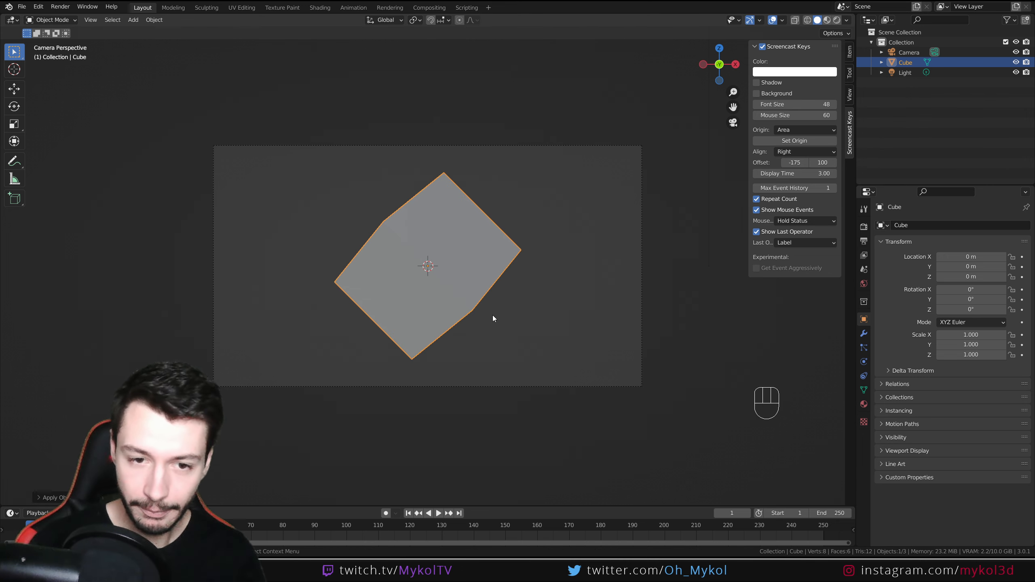
middle_drag(493, 316, 440, 320)
mouse_move(229, 570)
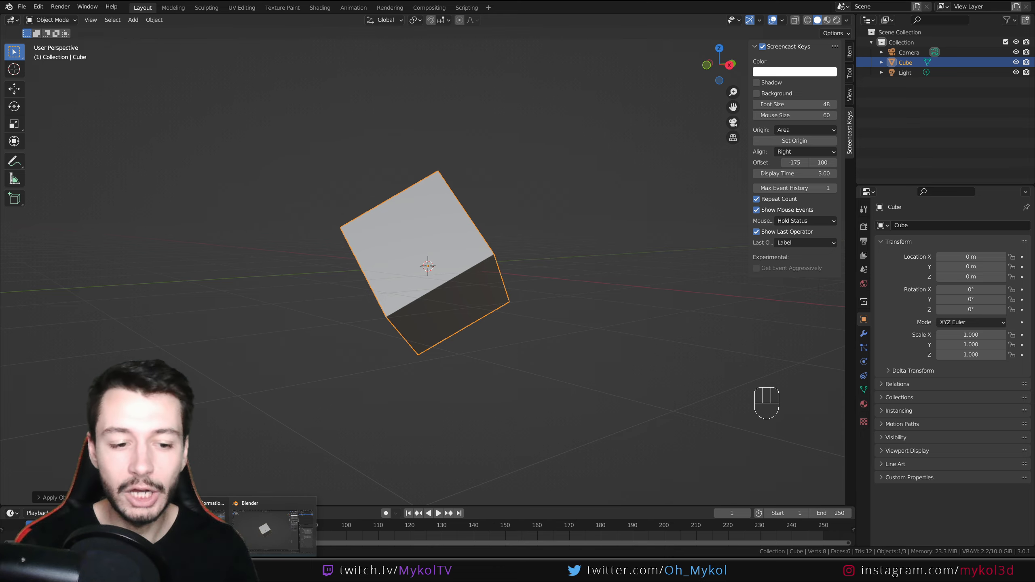
mouse_move(202, 532)
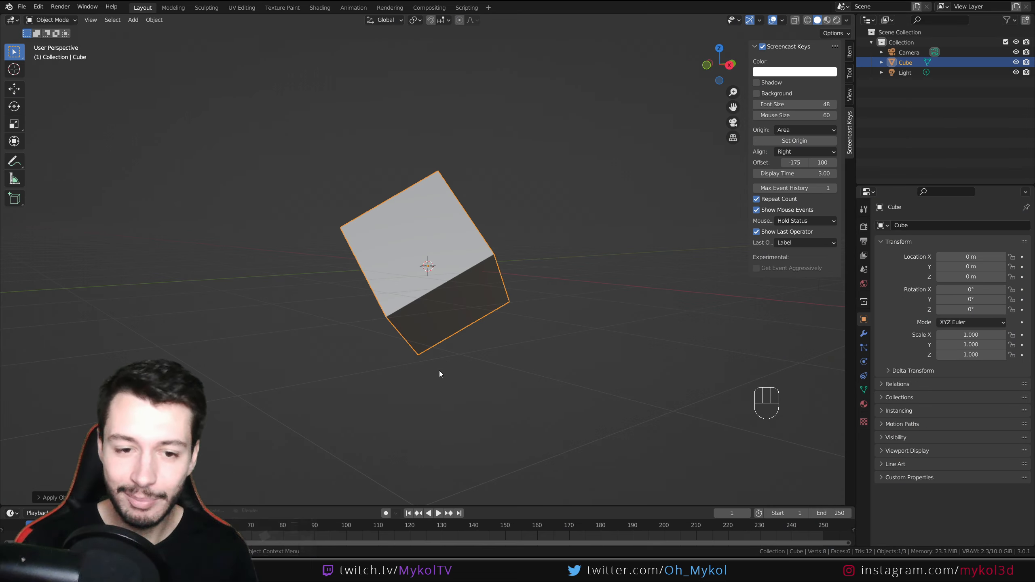
Step: From the front view, add a mesh cylinder and flatten it into a disc scaled about 0.58 in X and Y and 0.042 in Z
key(KP_1)
key(shift+a)
mouse_move(424, 353)
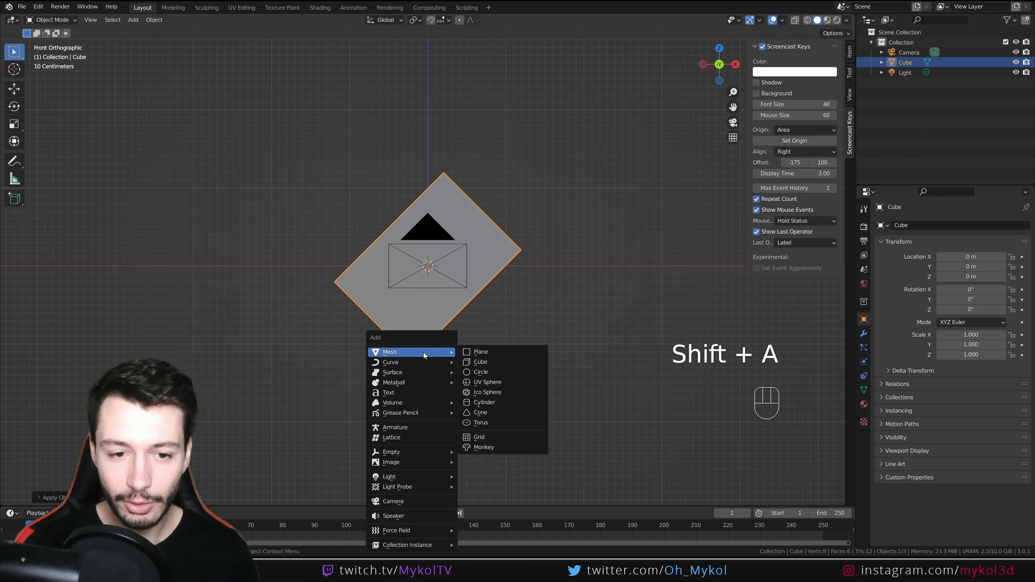
click(499, 402)
key(s)
key(z)
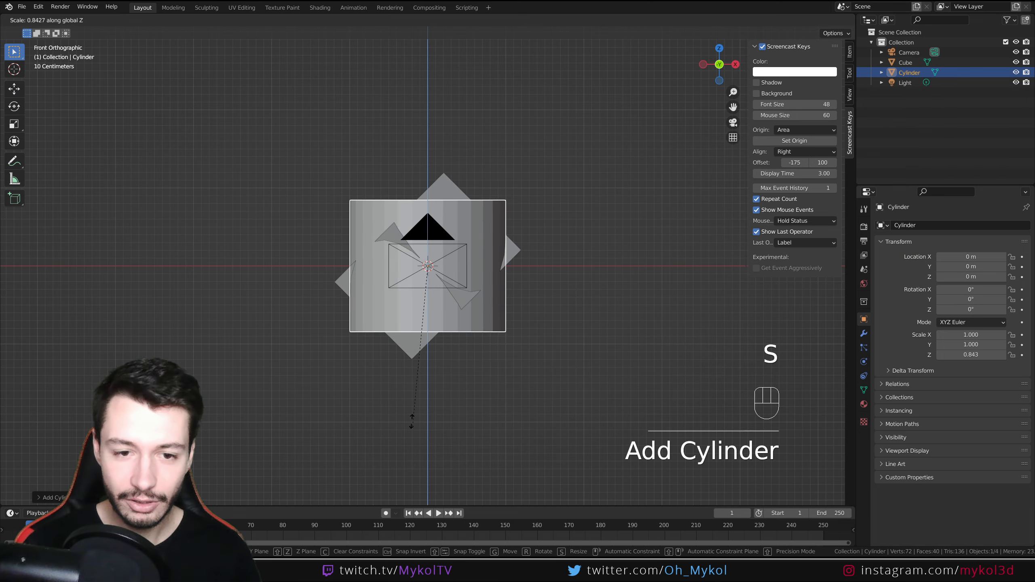
click(419, 287)
key(s)
click(511, 323)
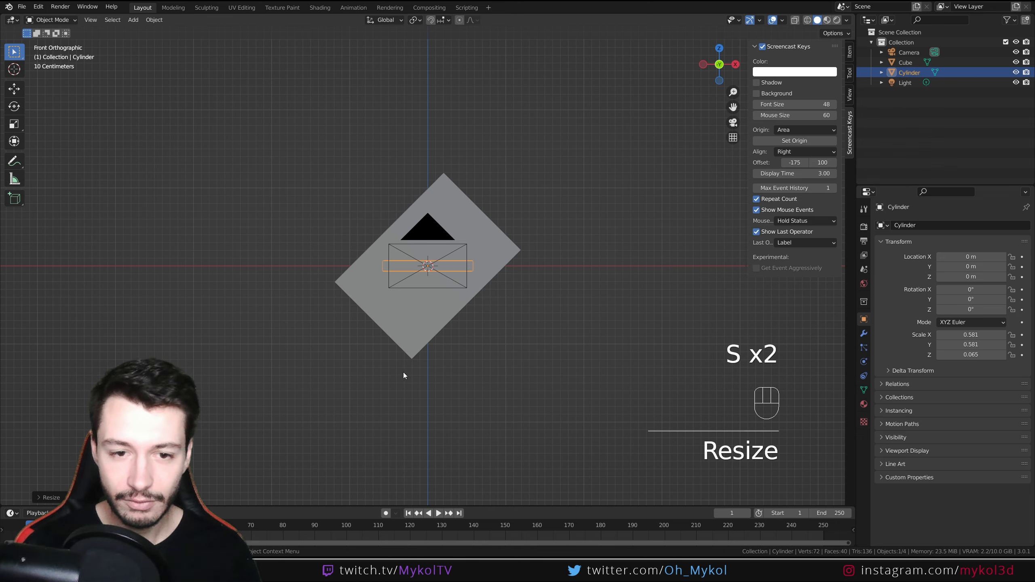
key(s)
key(z)
click(405, 333)
Step: Lower the disc to about -1.23 m on Z under the cube's bottom corner and widen it to about 0.72 in X and Y
key(g)
key(z)
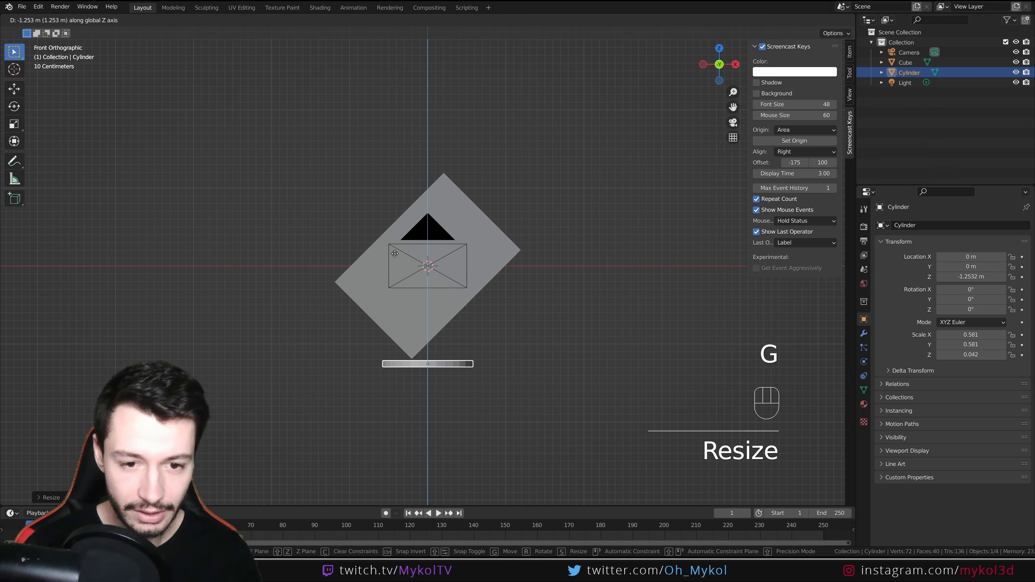
click(395, 253)
middle_drag(423, 355, 501, 386)
scroll(448, 389, up, 4)
key(s)
click(587, 468)
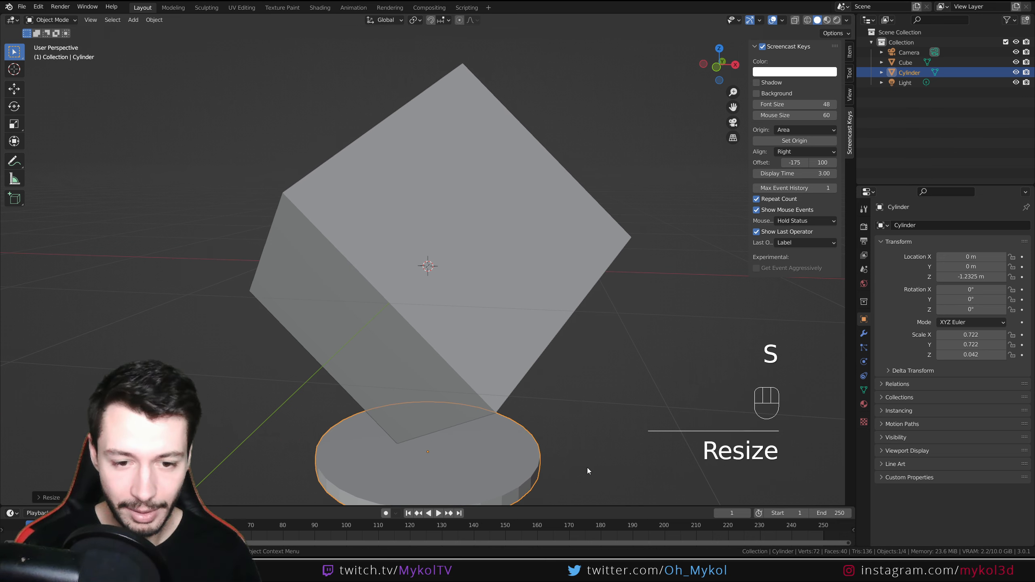
Step: Shade the disc smooth and add an Edge Split modifier to it
middle_drag(587, 468, 554, 417)
right_click(475, 474)
click(419, 372)
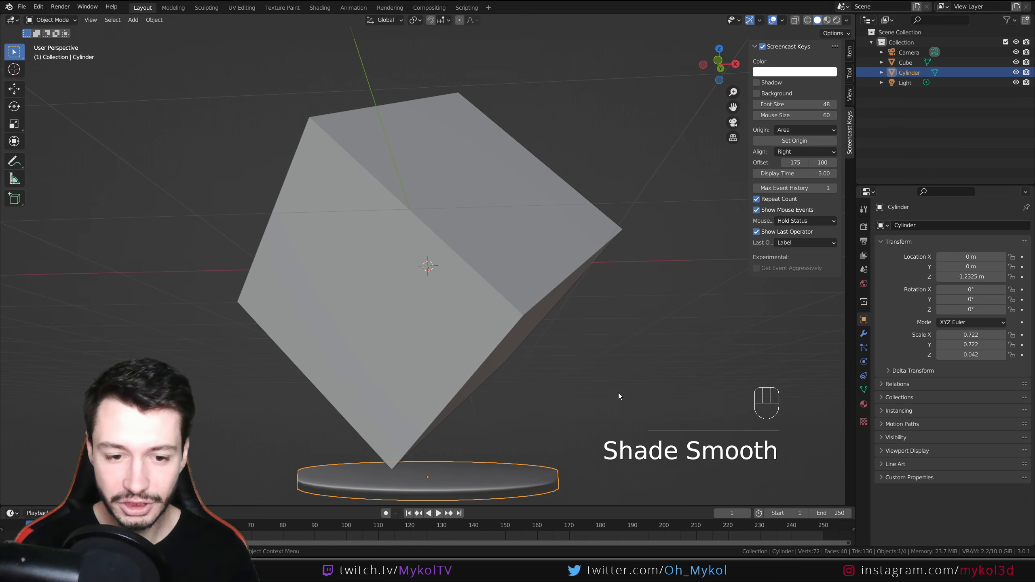
click(860, 334)
click(918, 227)
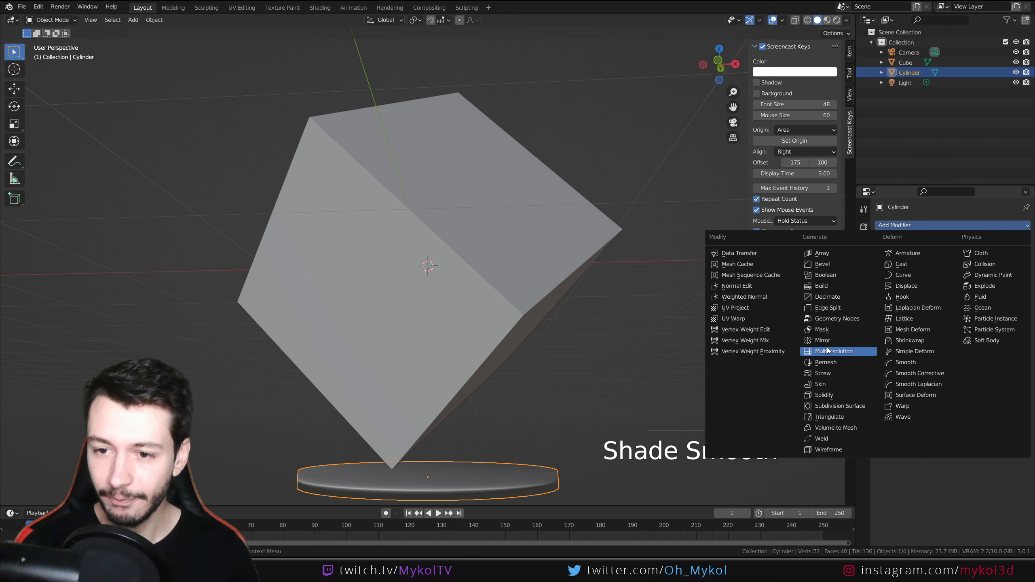
click(833, 306)
Step: Display the scene in Rendered shading through the camera
middle_drag(734, 326, 639, 351)
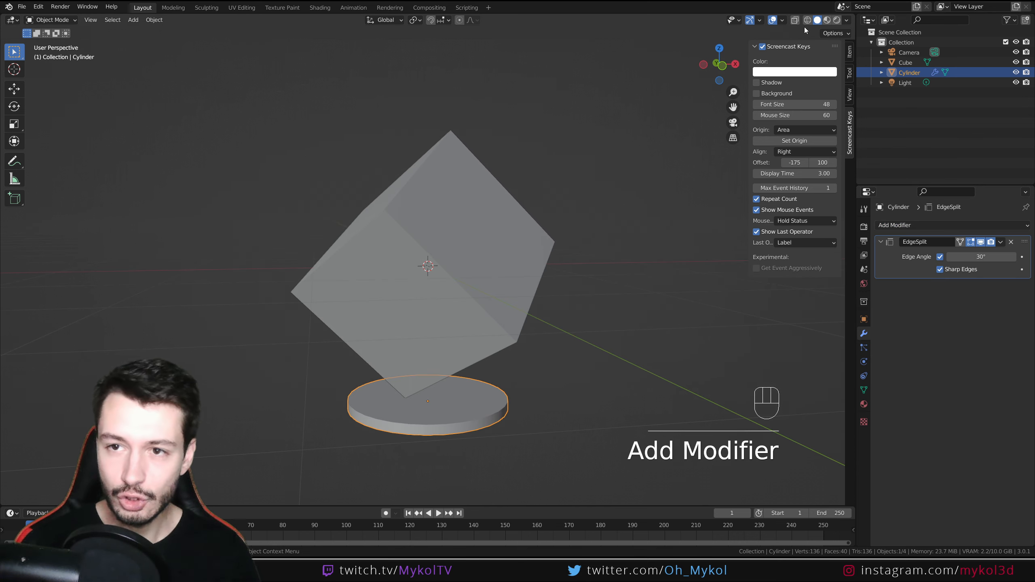
click(837, 20)
key(KP_0)
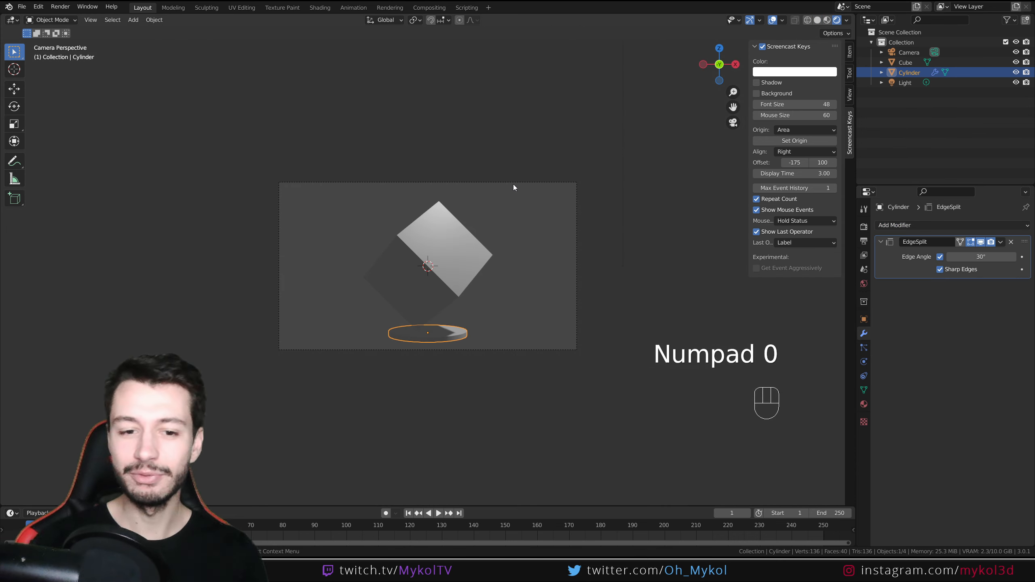
scroll(456, 341, up, 1)
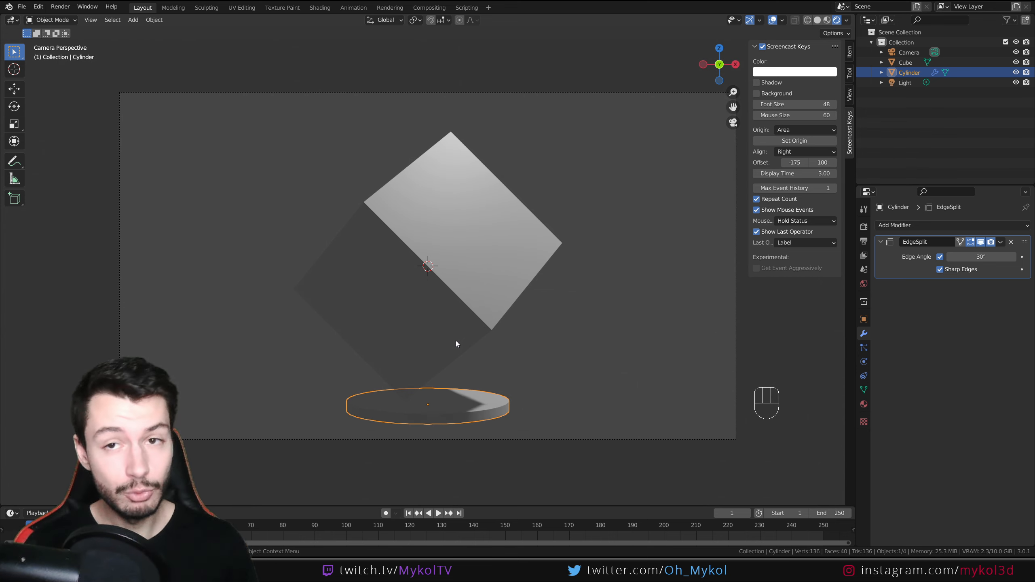
Step: Give the world background an Environment Texture using forest.exr from the Stream_Blender folder
click(863, 284)
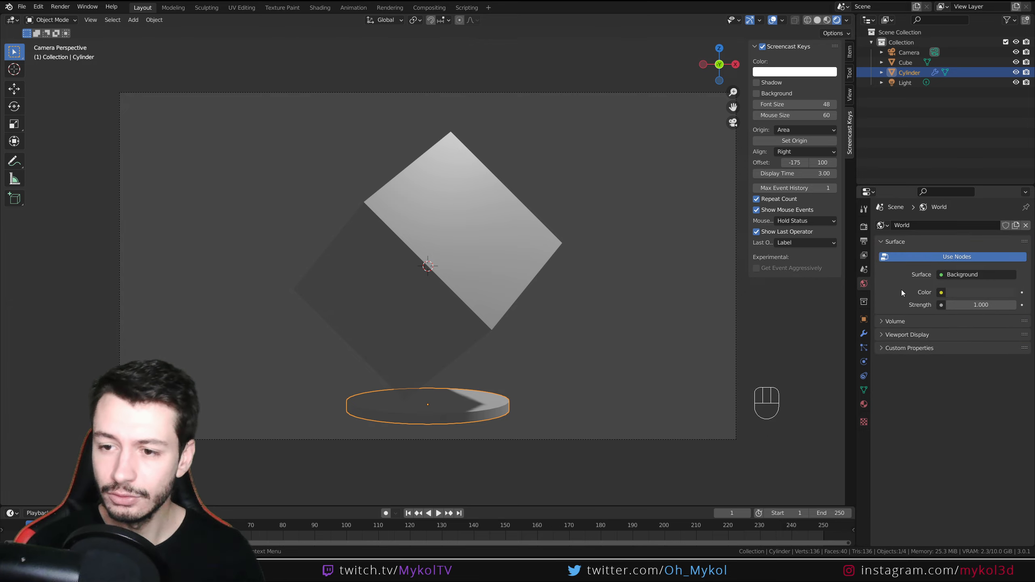
click(942, 292)
click(749, 329)
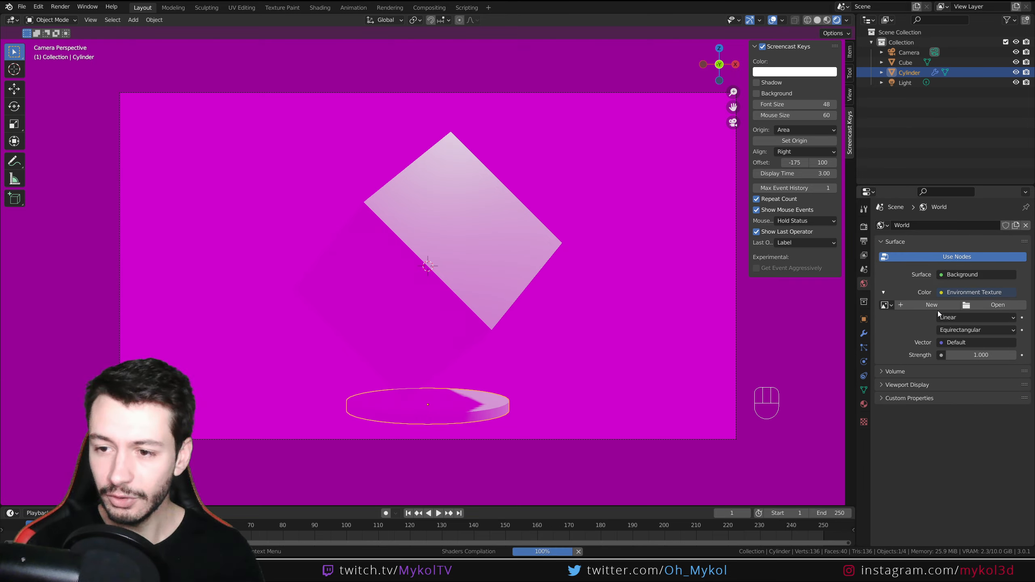
click(998, 305)
click(228, 409)
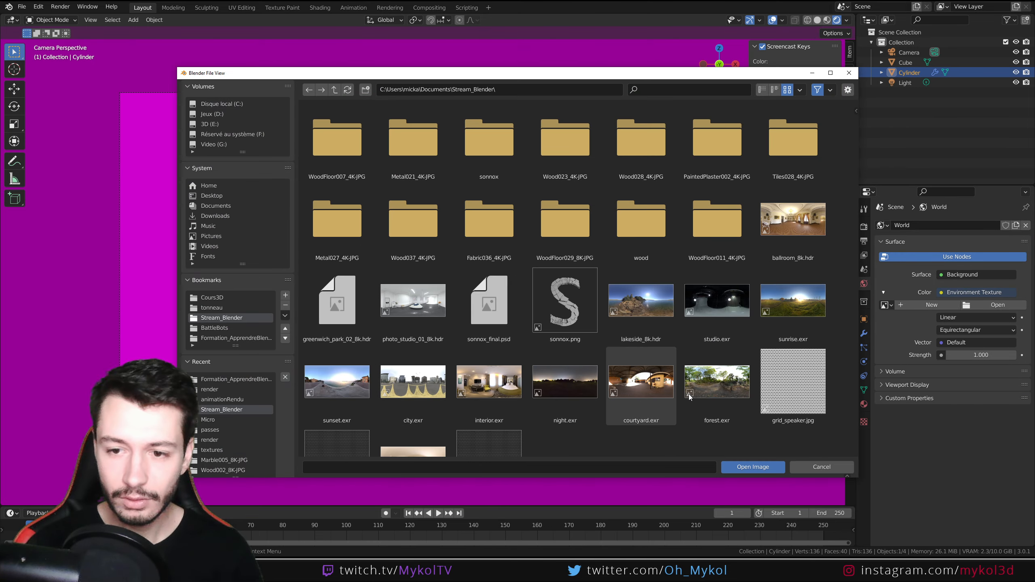
double_click(719, 387)
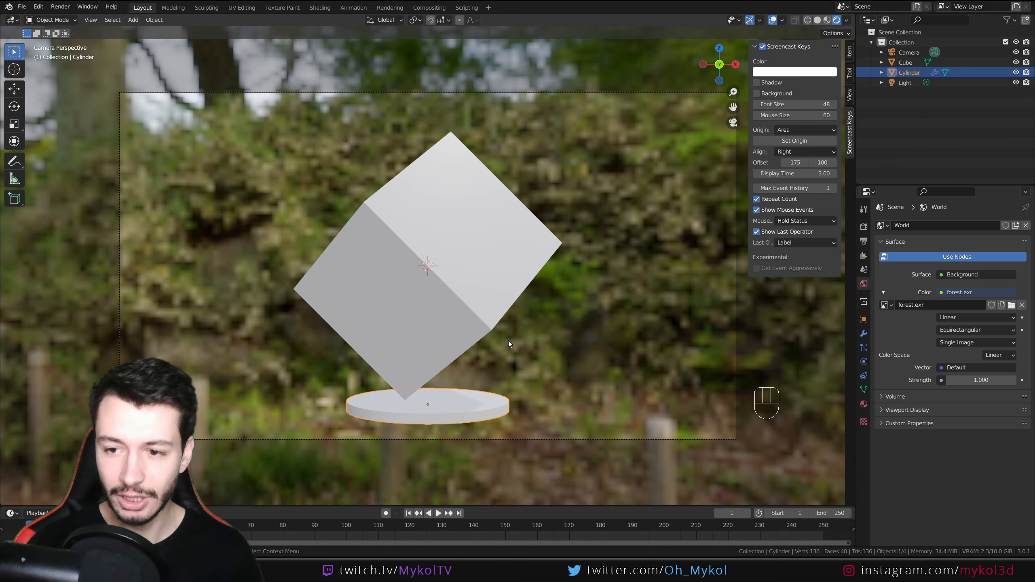
Step: Make the render background transparent in the Film settings
click(863, 227)
click(885, 444)
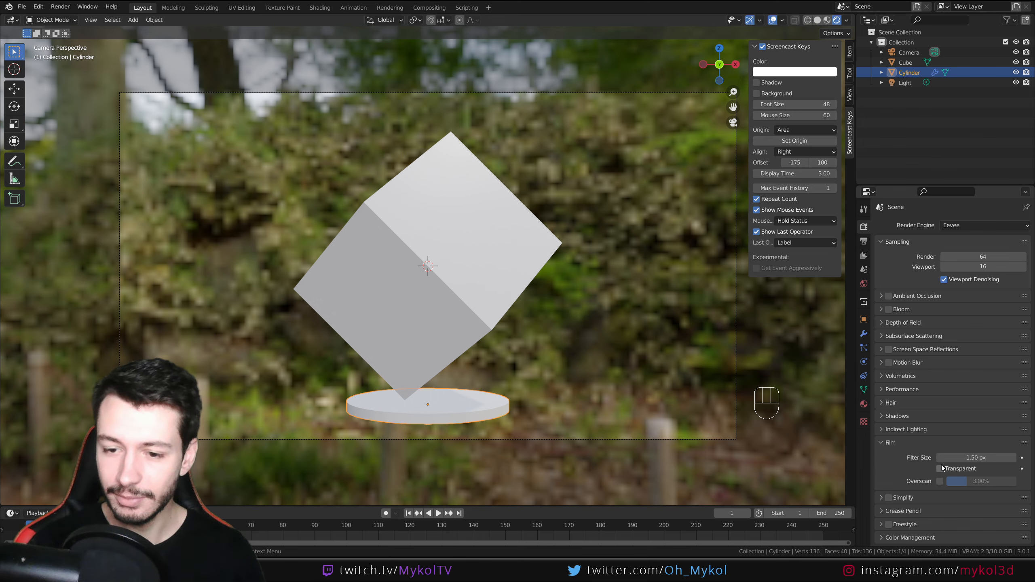
click(941, 468)
click(885, 444)
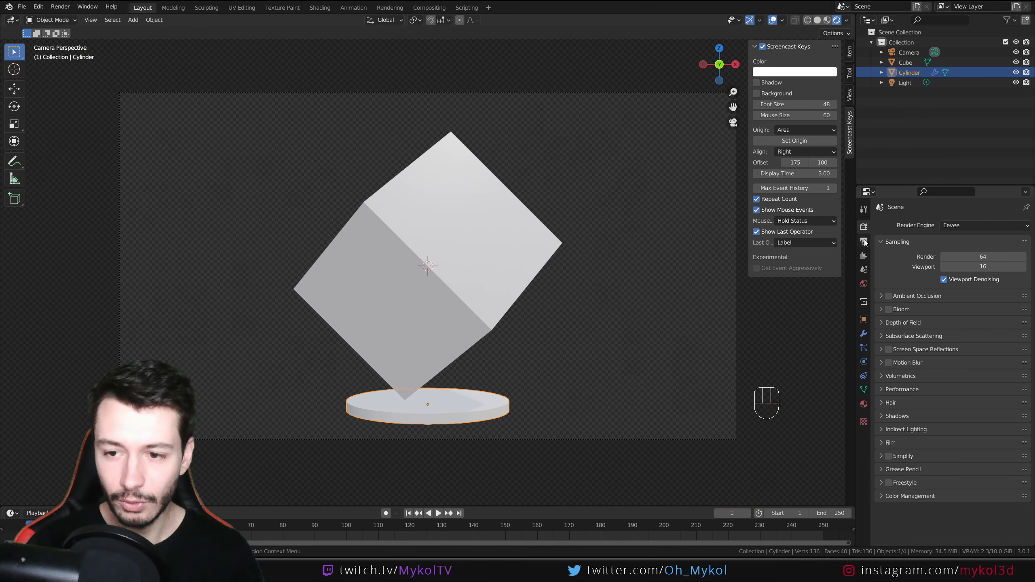
Step: Enable Ambient Occlusion for the Eevee render and inspect where the cube's lowest corner meets the disc
click(888, 296)
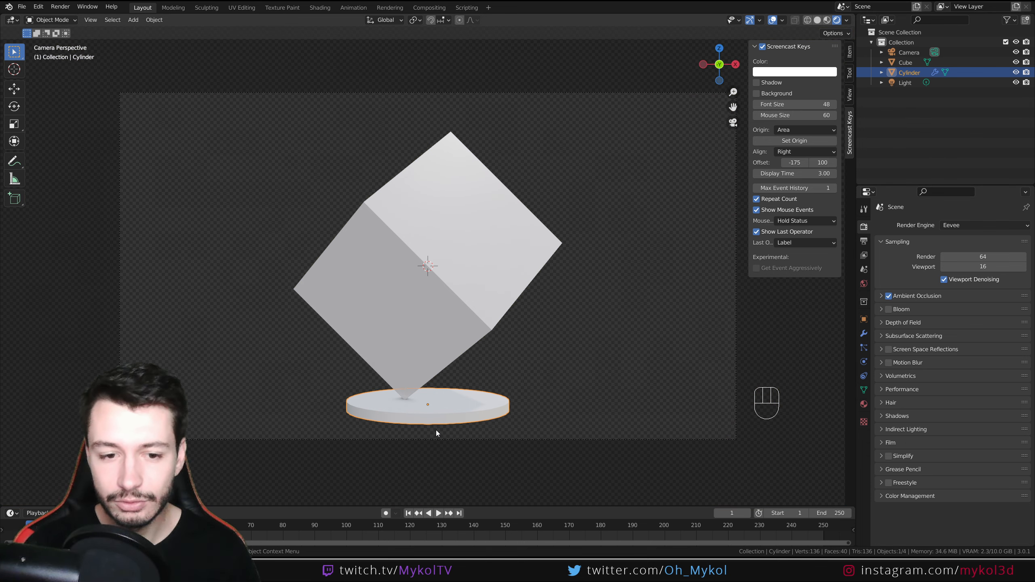
scroll(436, 431, up, 5)
shift+middle_drag(422, 427, 458, 246)
scroll(455, 269, up, 4)
shift+middle_drag(427, 400, 449, 253)
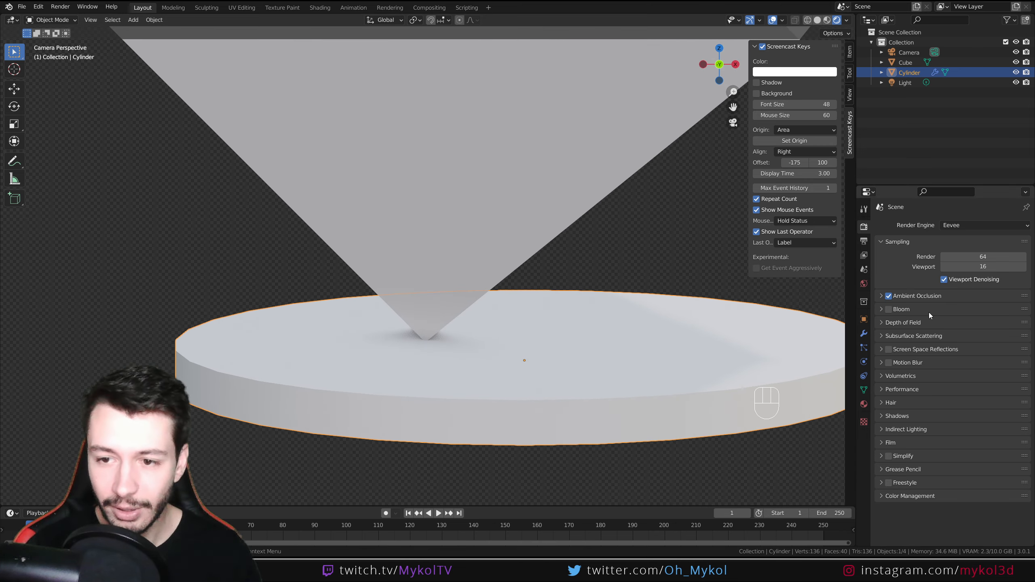
Step: Lower the disc slightly along the global Z axis so the cube's lowest corner rests on its surface
click(608, 327)
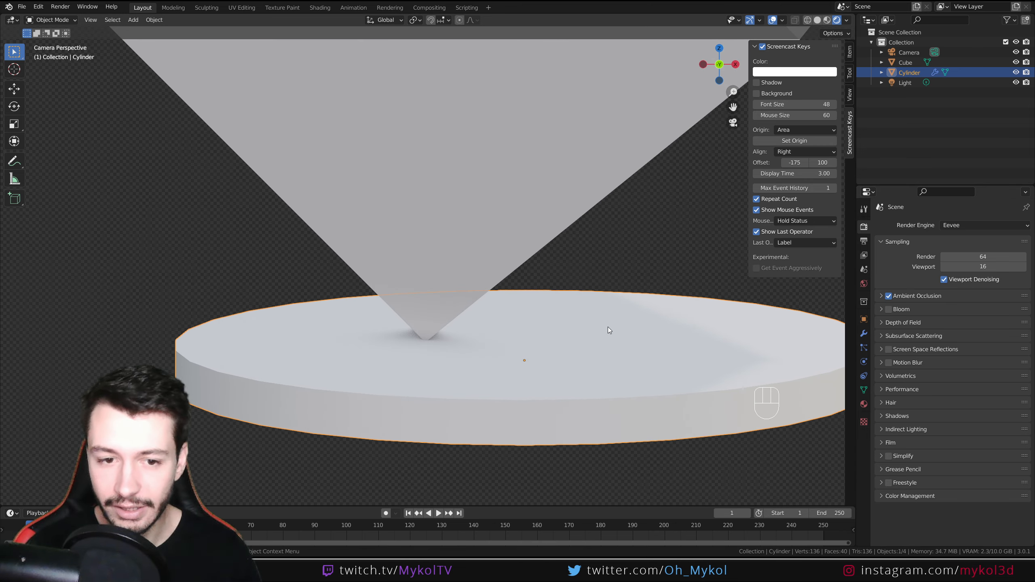
key(g)
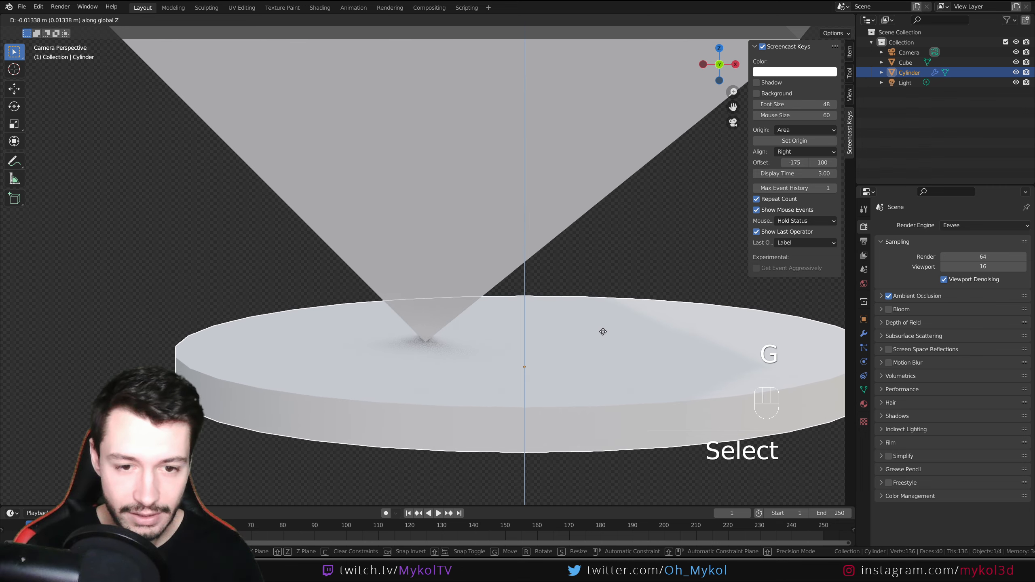
click(644, 285)
click(644, 285)
scroll(573, 309, down, 5)
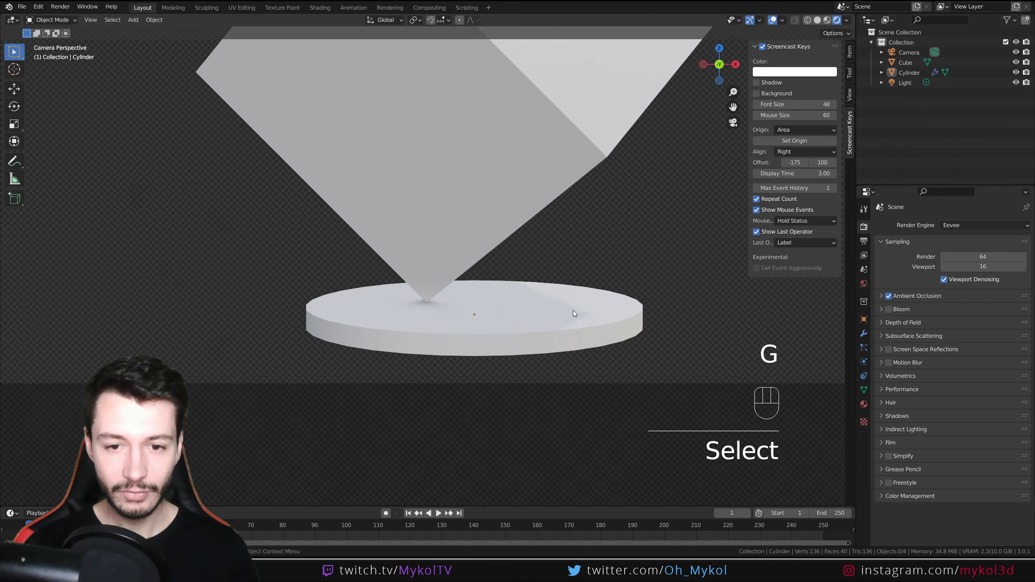
scroll(573, 311, down, 4)
shift+middle_drag(583, 230, 526, 326)
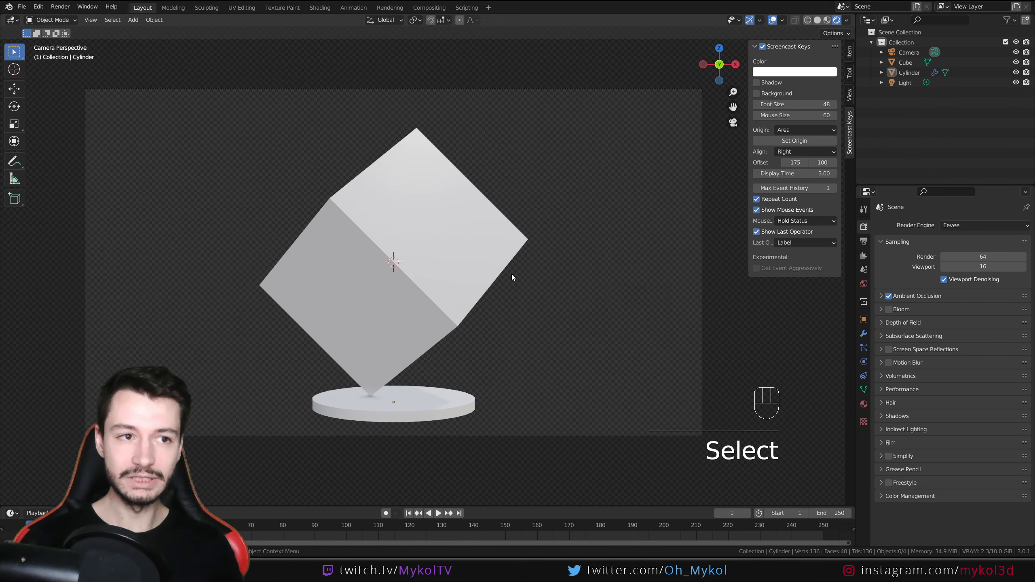
Step: Start saving the scene and create a new folder named tuto inside the animationRendu folder
key(ctrl+s)
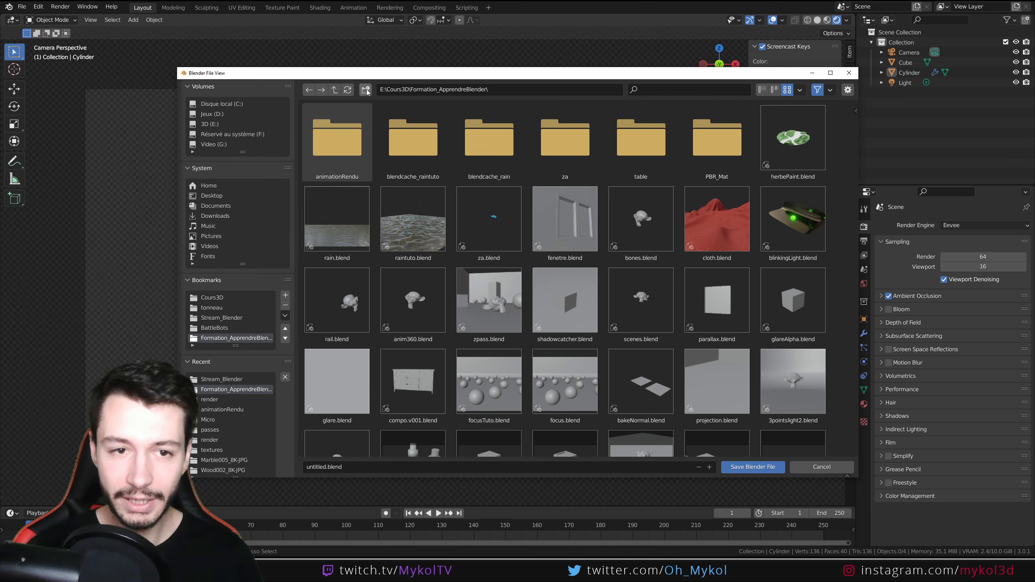
double_click(342, 142)
click(366, 90)
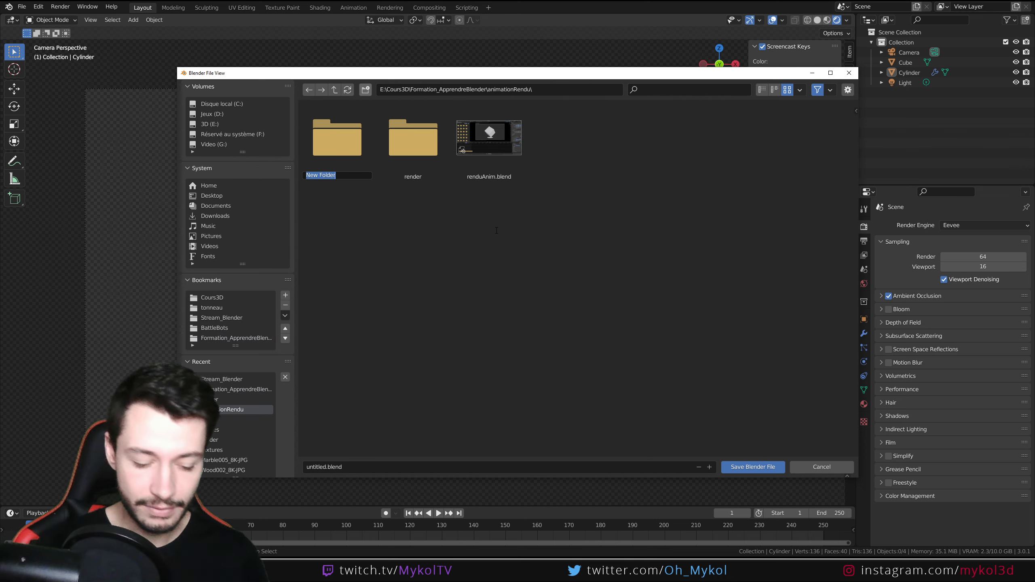
text(tuto)
key(Return)
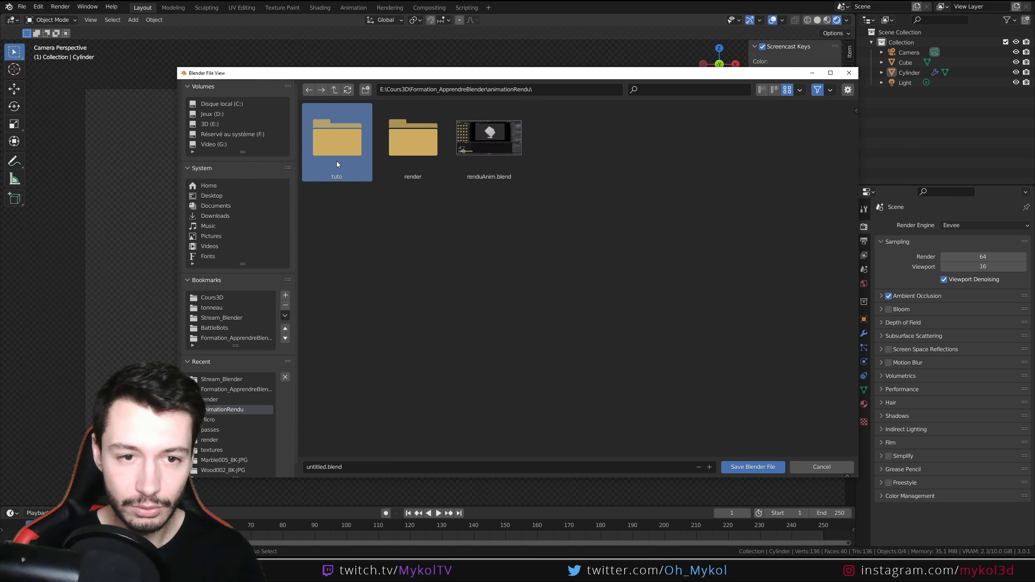
Step: Save the scene in the tuto folder as tutoAnimRendu.blend
double_click(337, 163)
click(316, 467)
double_click(317, 467)
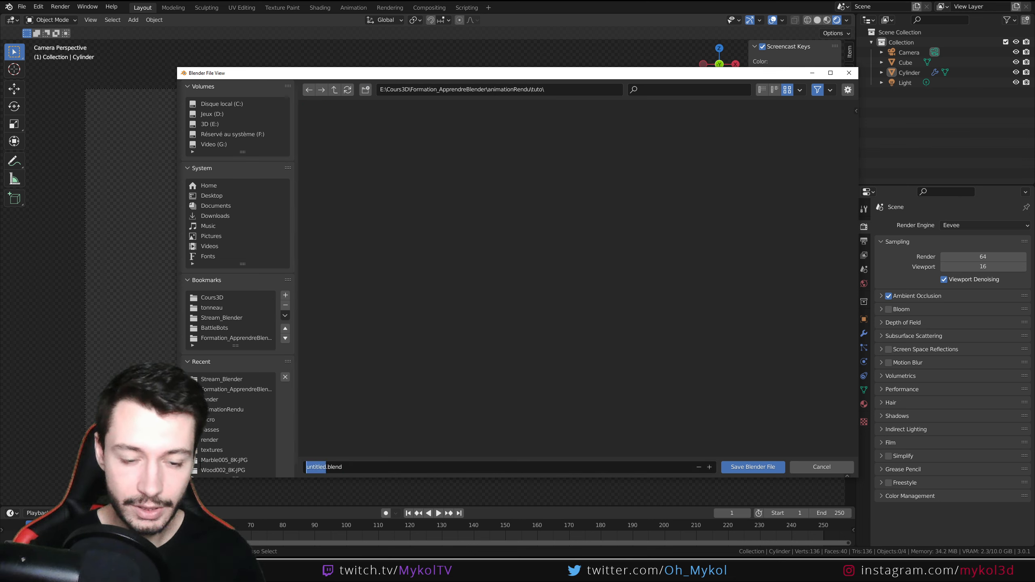
text(tutoAnimRe)
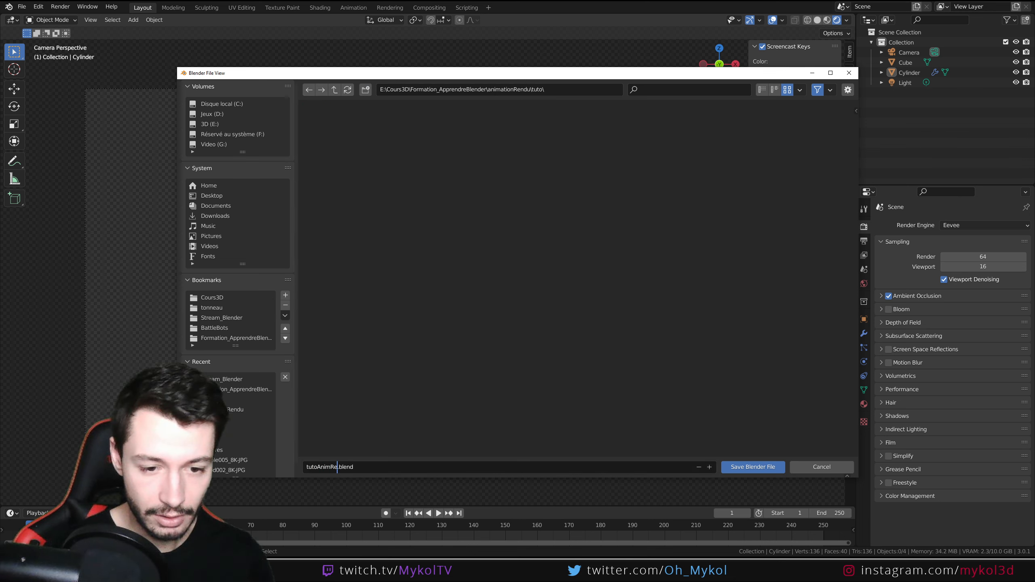
text(ndu)
click(767, 469)
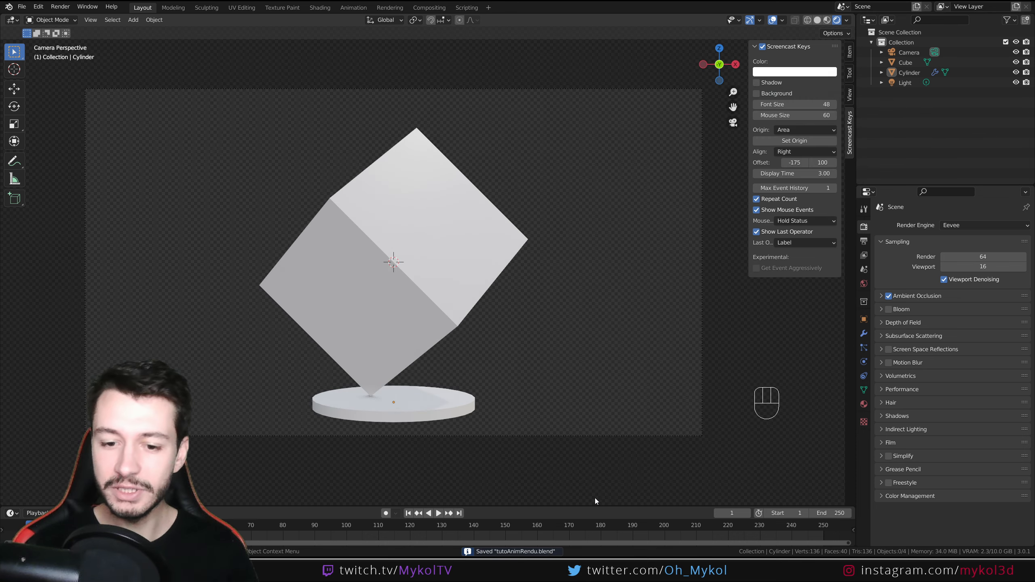
Step: Enlarge the timeline area and split it into two side-by-side timelines
drag(607, 505, 601, 405)
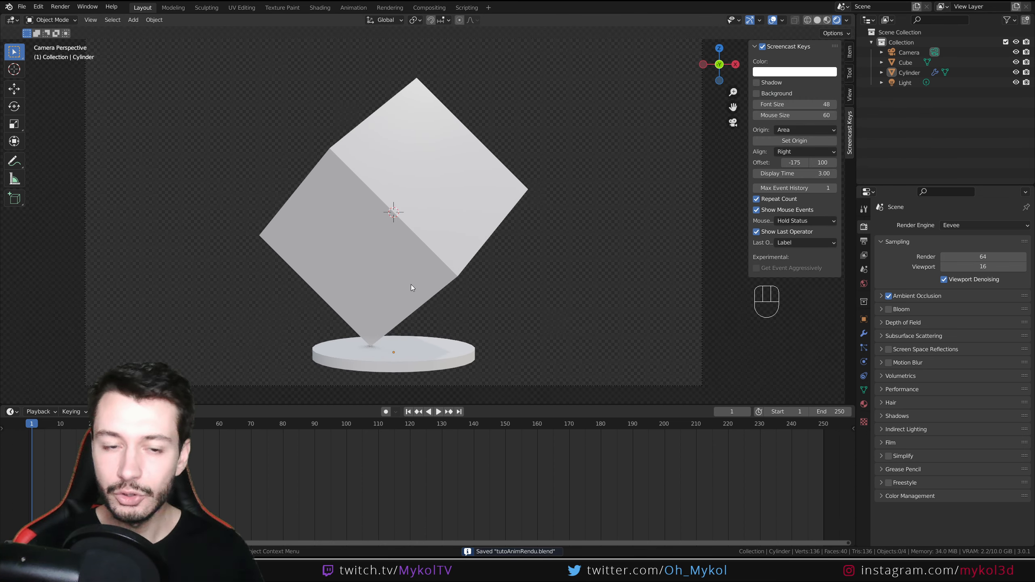
drag(2, 404, 402, 408)
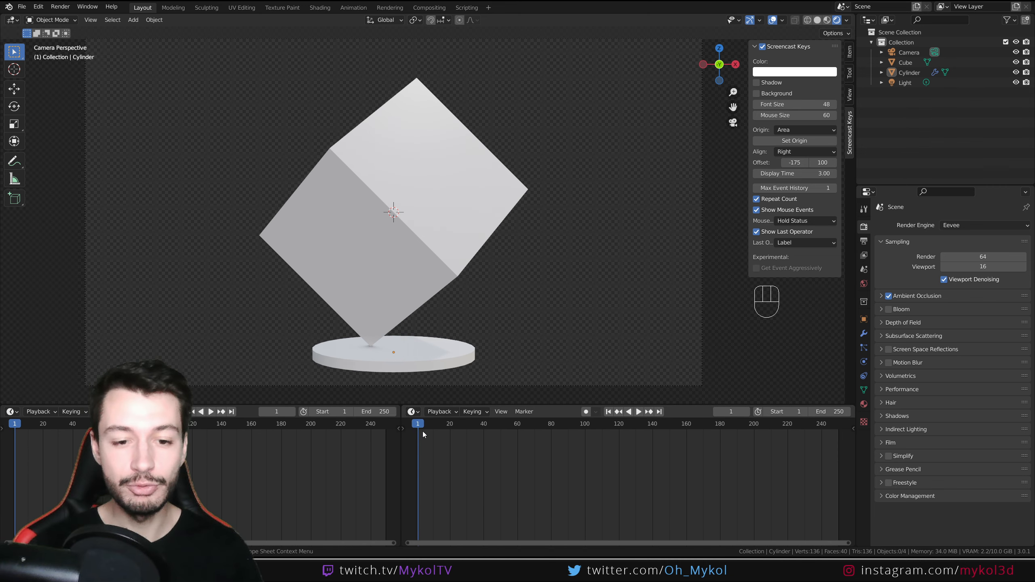
Step: Insert a Rotation keyframe on the cube at frame 1
click(438, 225)
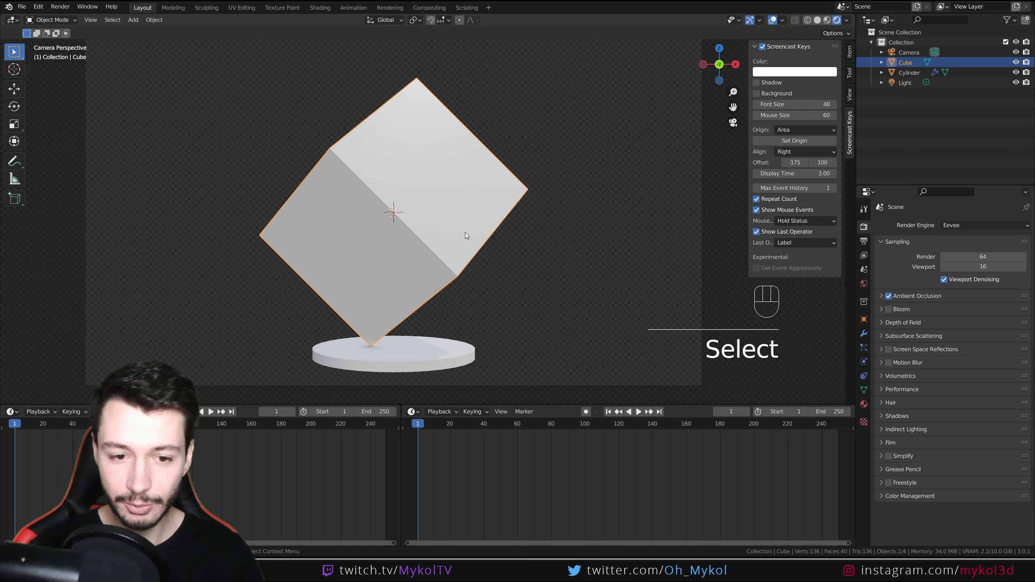
key(i)
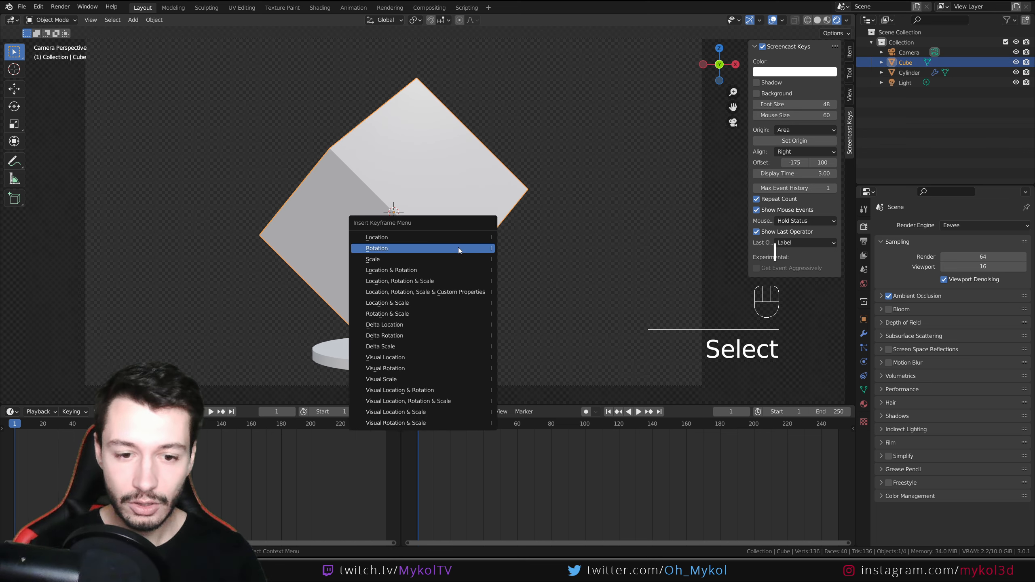
click(458, 247)
Step: At frame 60, rotate the cube 360° about the Z axis, insert a Rotation keyframe, and preview the motion
key(space)
drag(482, 429, 517, 432)
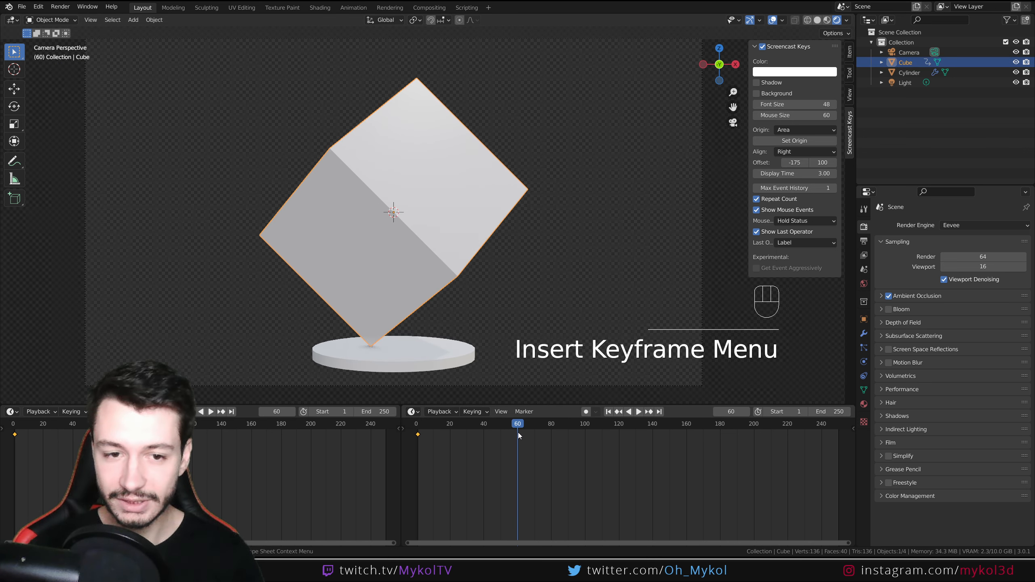
text(rz360)
key(Return)
key(i)
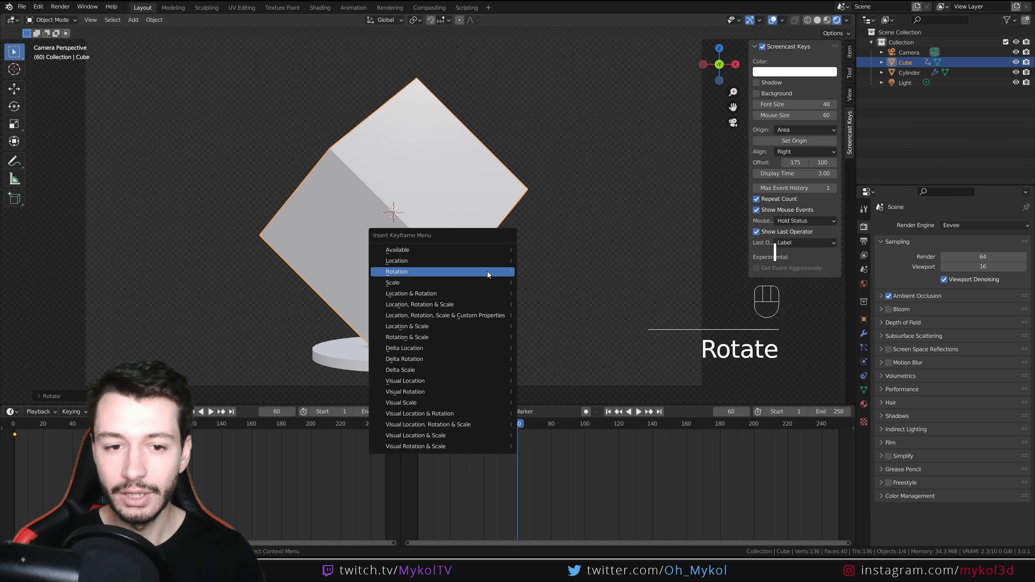
click(489, 275)
drag(517, 421, 418, 450)
key(space)
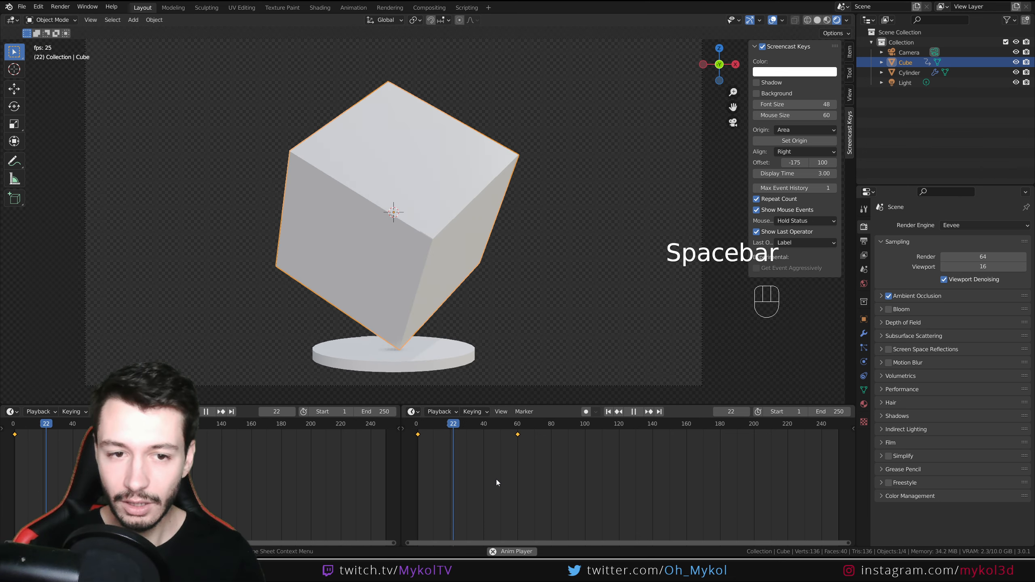
key(space)
drag(514, 425, 448, 476)
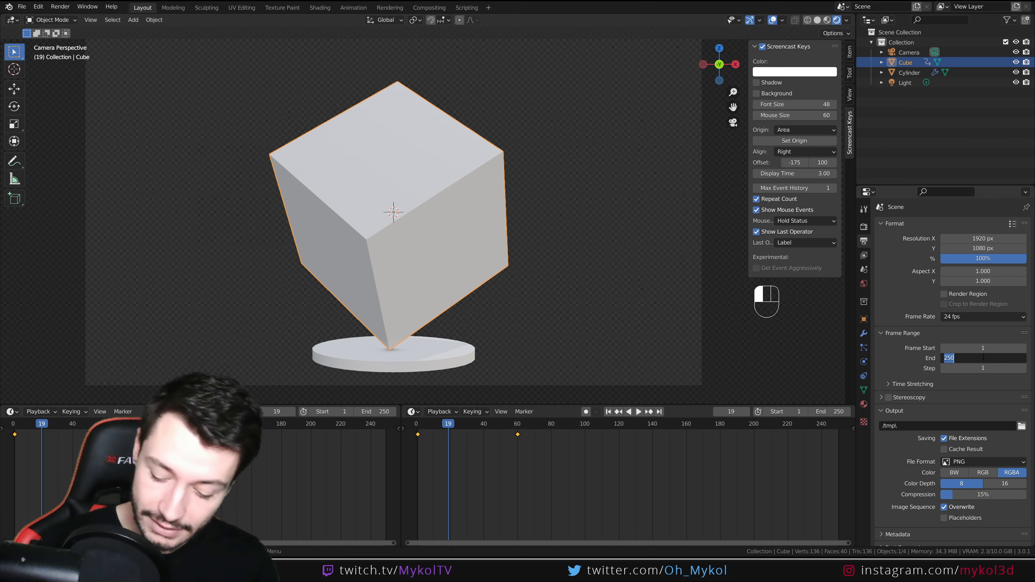
Step: Set the end of the frame range to 60 and play the looping animation
text(60)
key(Return)
key(space)
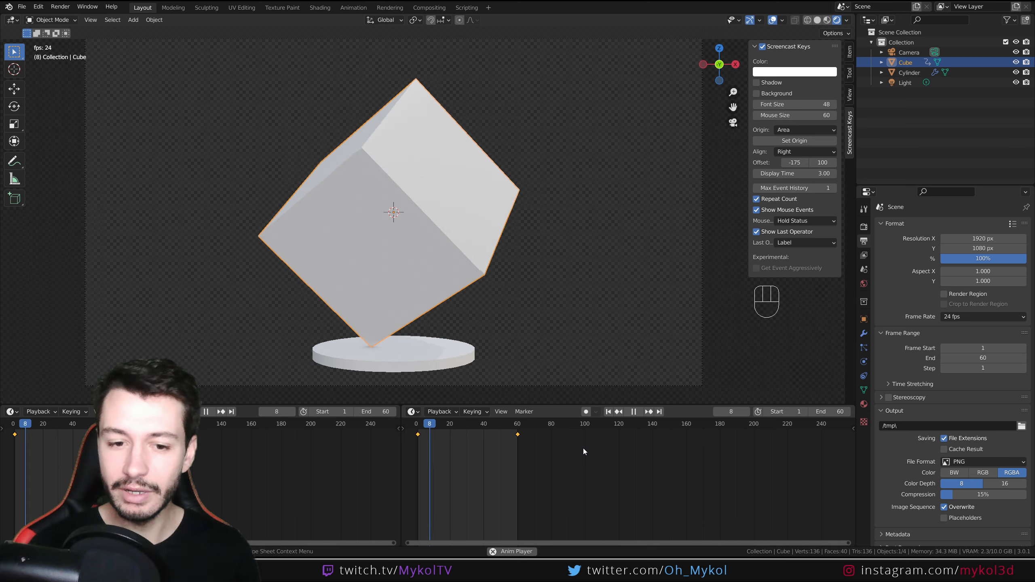
key(space)
Step: Split off a new area as a Graph Editor and enlarge it to show the cube's full rotation curve
drag(851, 415, 559, 414)
click(568, 415)
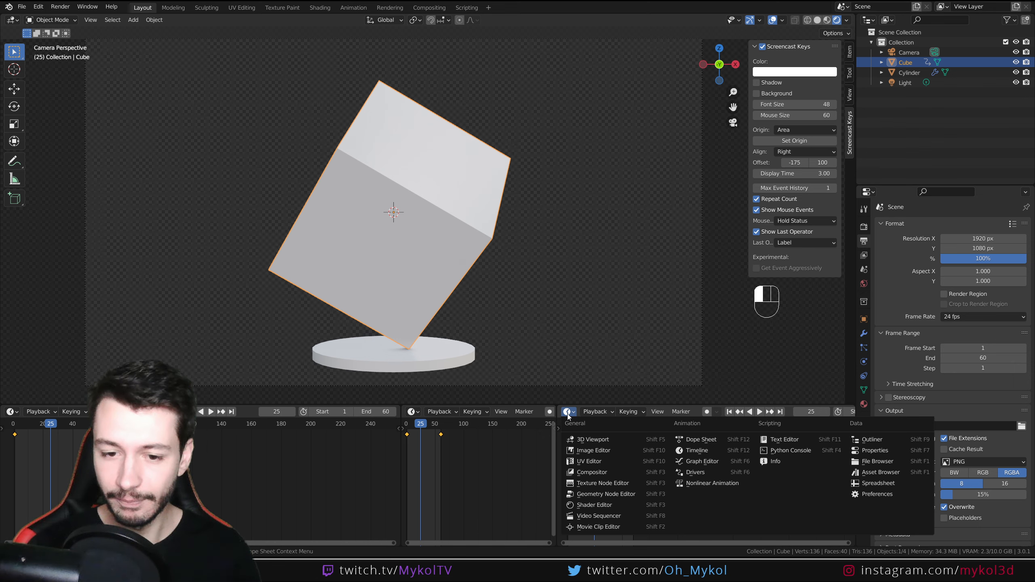
click(675, 462)
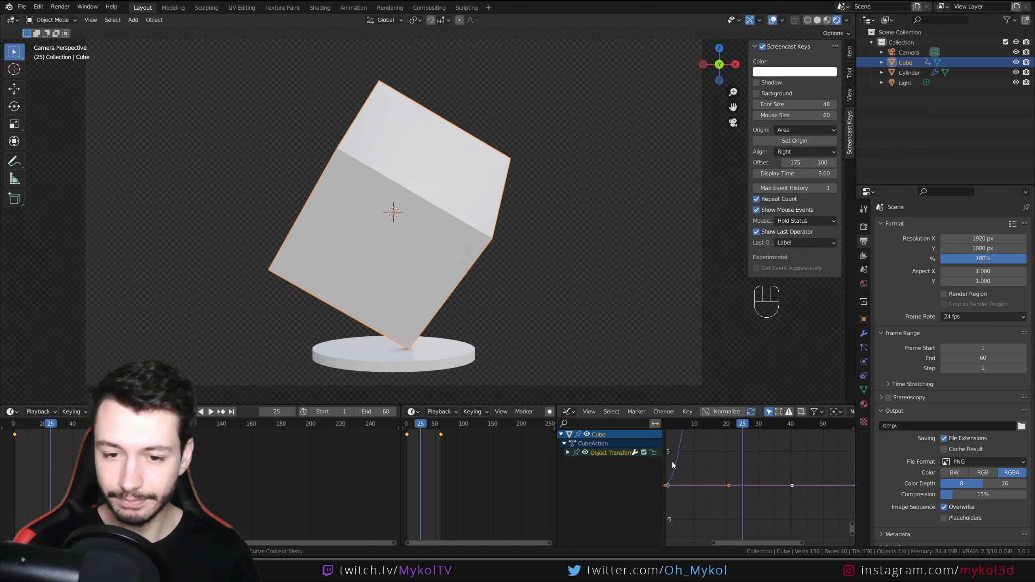
drag(713, 406, 734, 226)
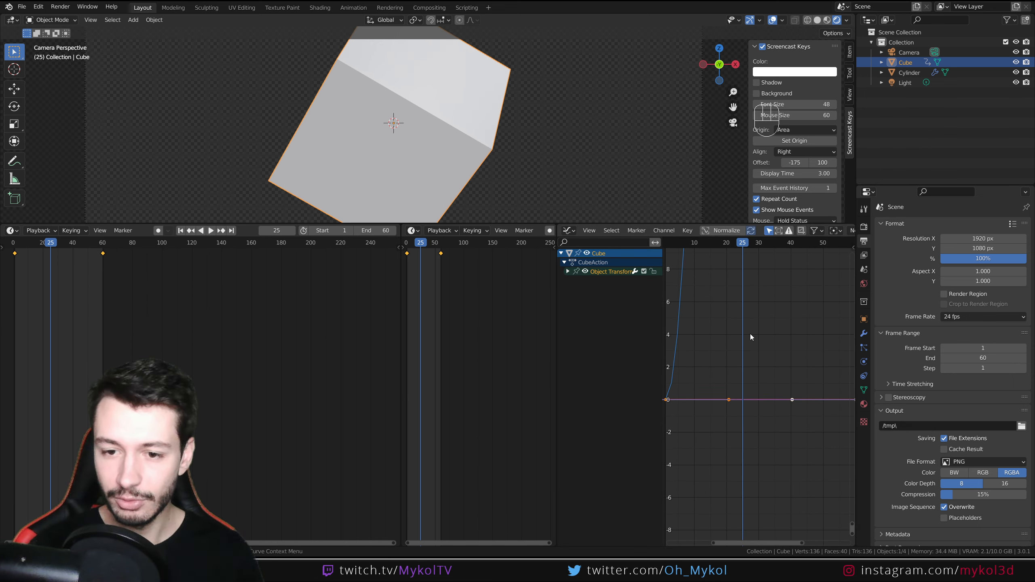
ctrl+middle_drag(751, 338, 788, 353)
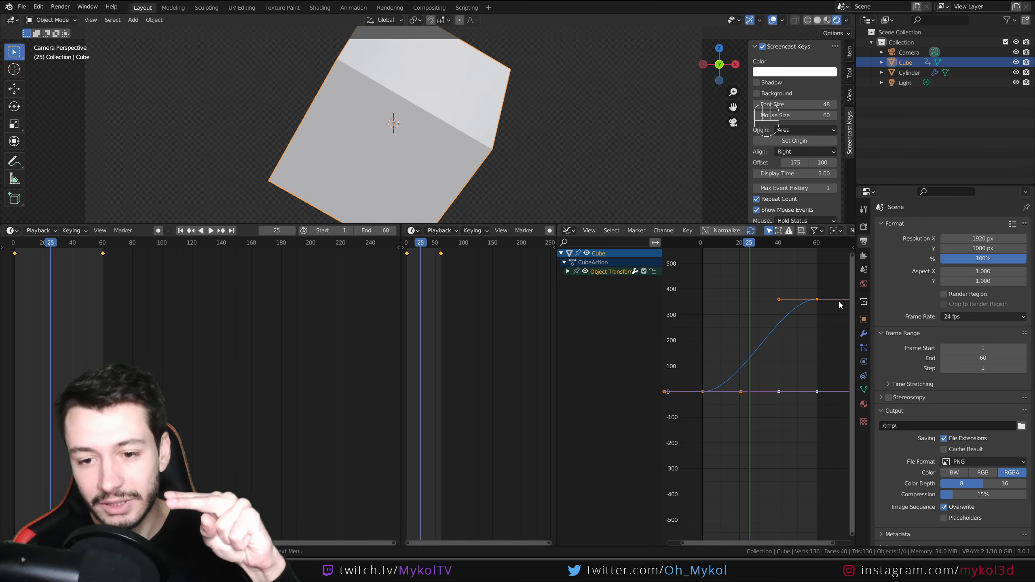
Step: Set the interpolation of all the cube's keyframes to Linear, shrink the Graph Editor again, and preview the animation
key(a)
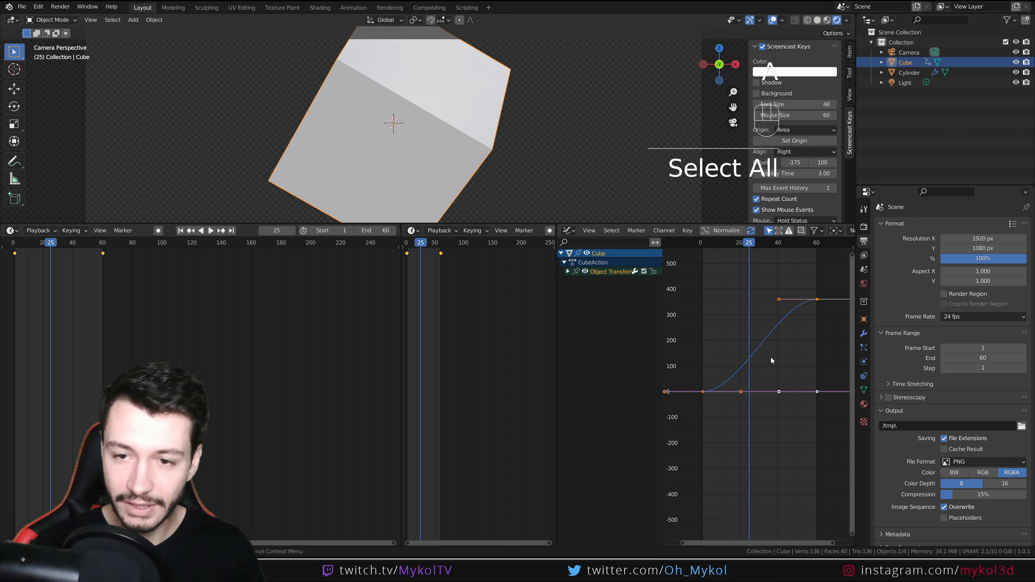
key(t)
click(584, 386)
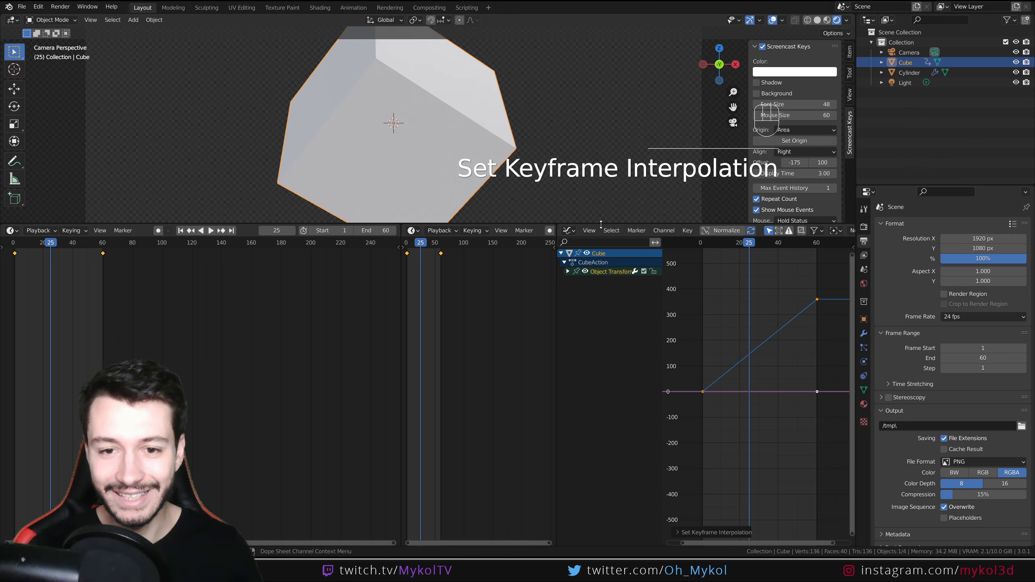
drag(600, 225, 601, 438)
key(space)
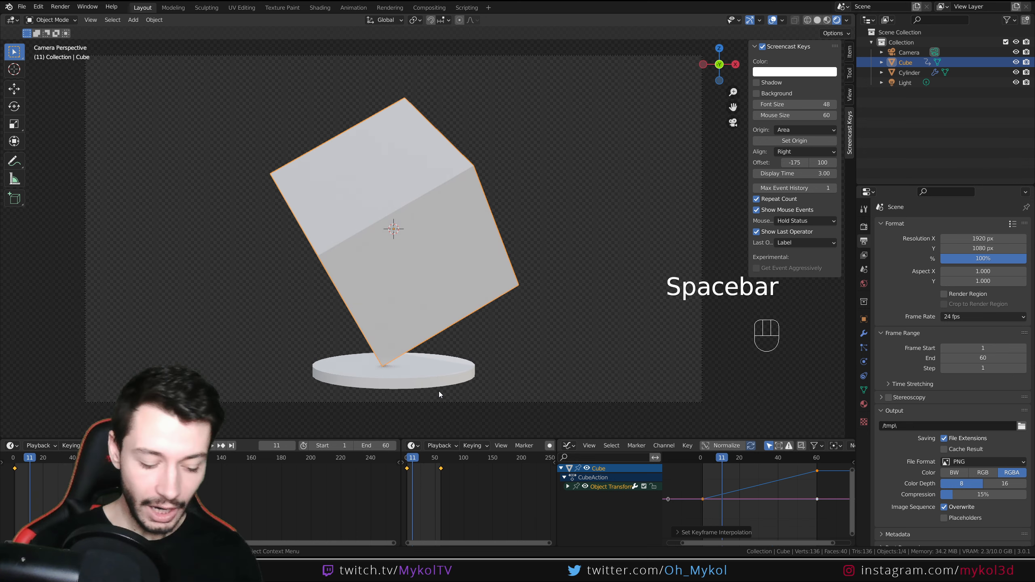
Step: Save the file and render frame 11 as a still test image
key(ctrl+s)
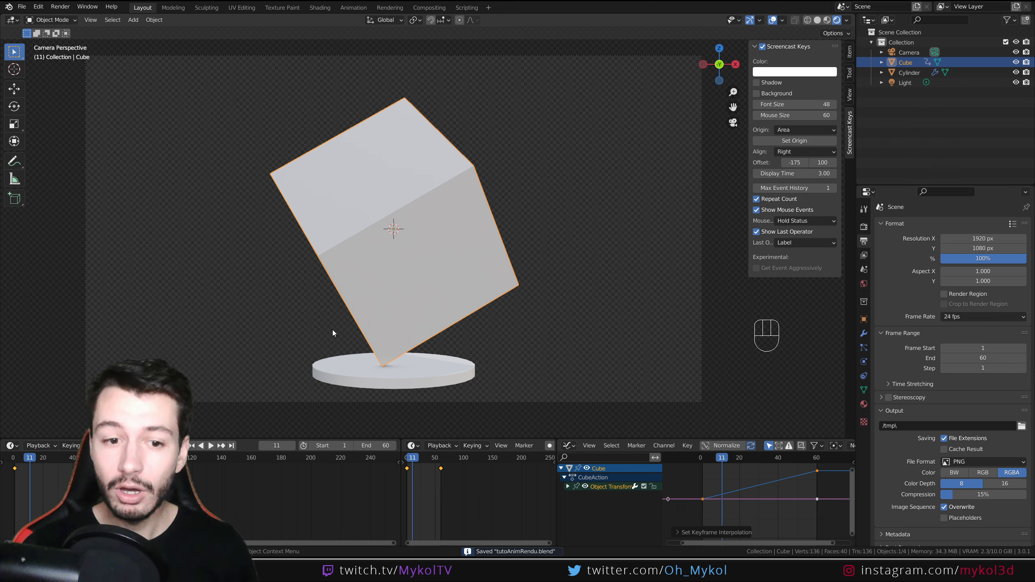
click(60, 6)
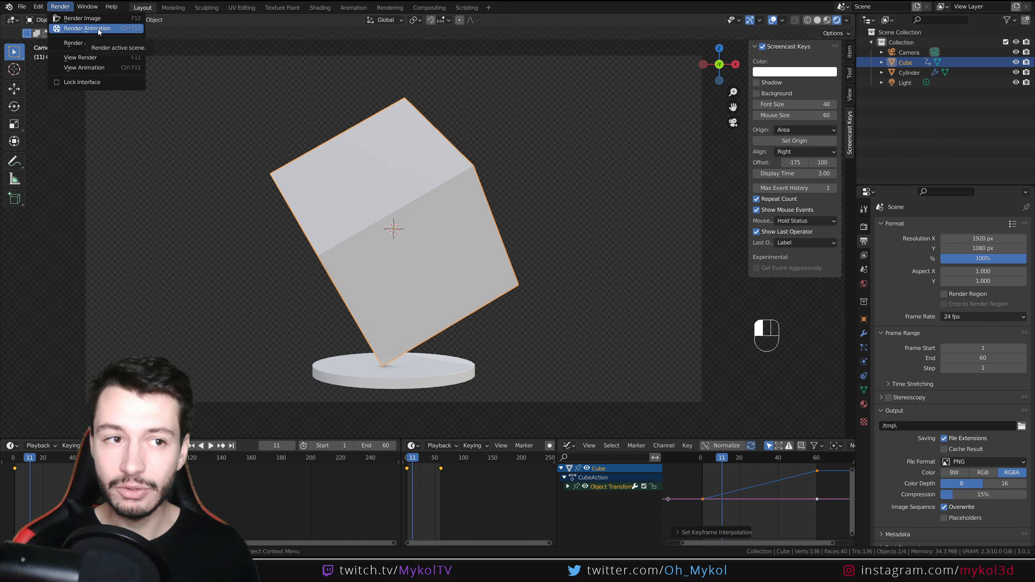
click(110, 19)
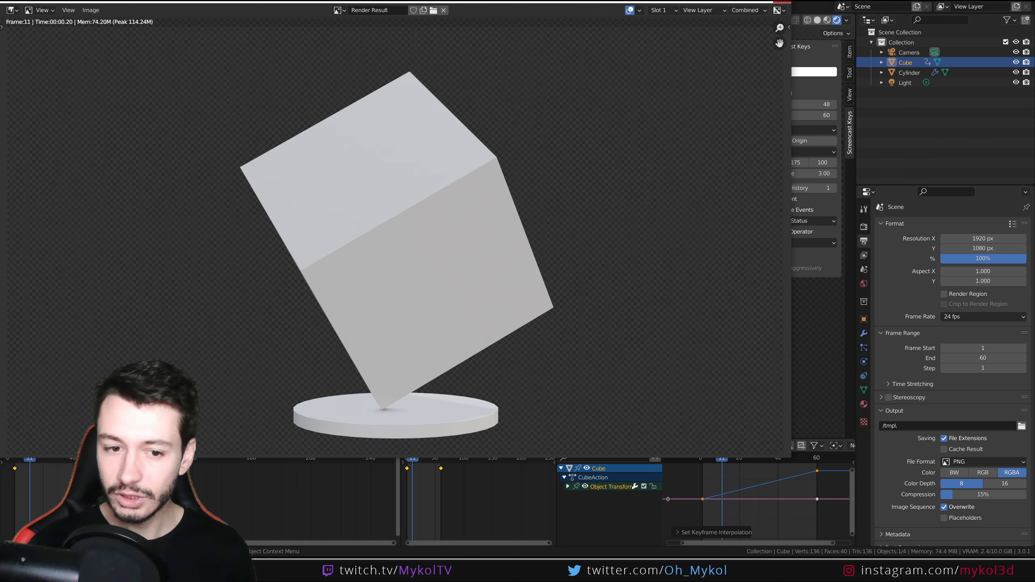
click(795, 4)
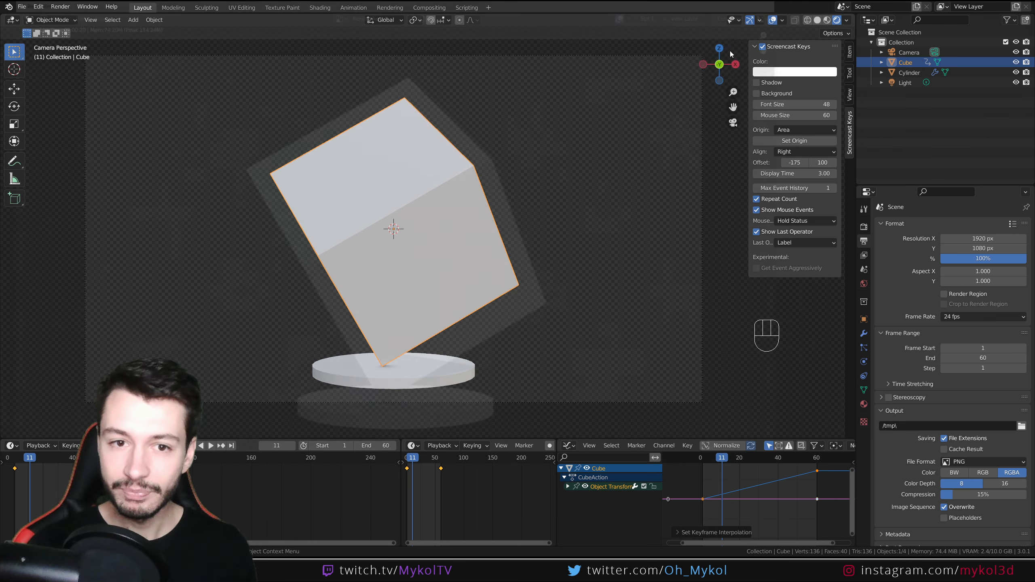
Step: Browse for the render output folder to E:\Cours3D\Formation_ApprendreBlender\animationRendu\tuto
click(60, 6)
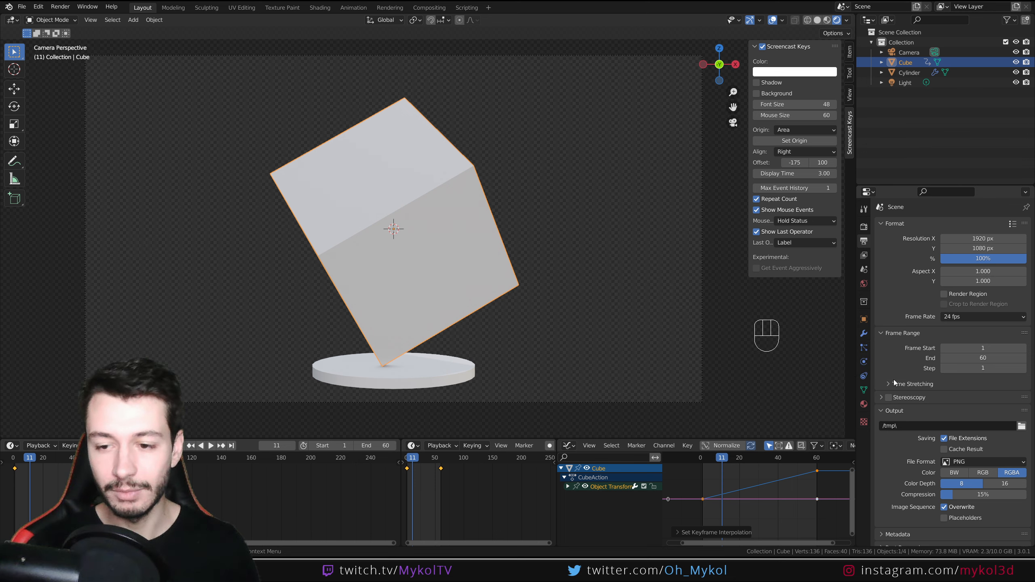
scroll(893, 383, down, 1)
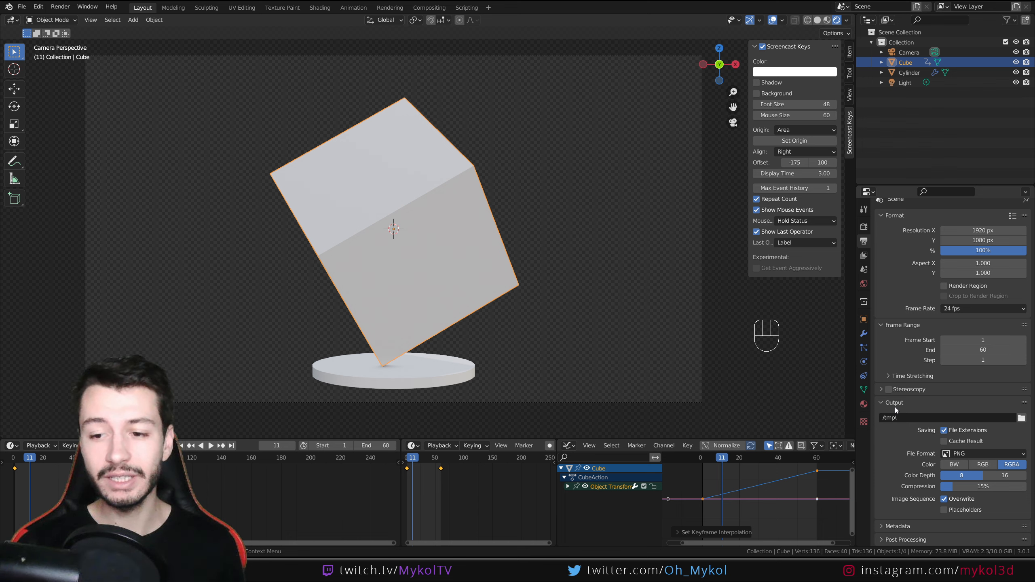
click(1021, 418)
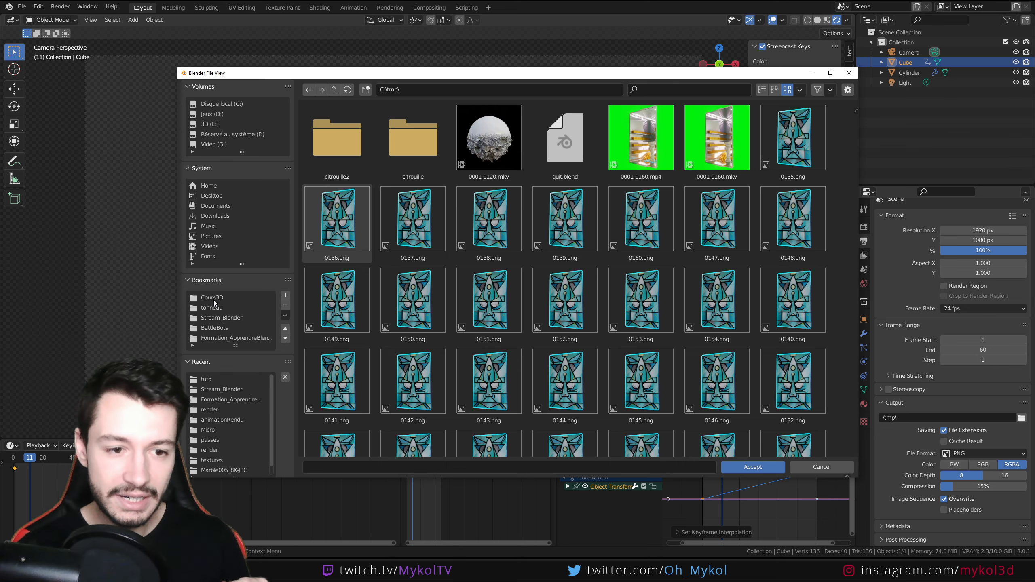
click(223, 338)
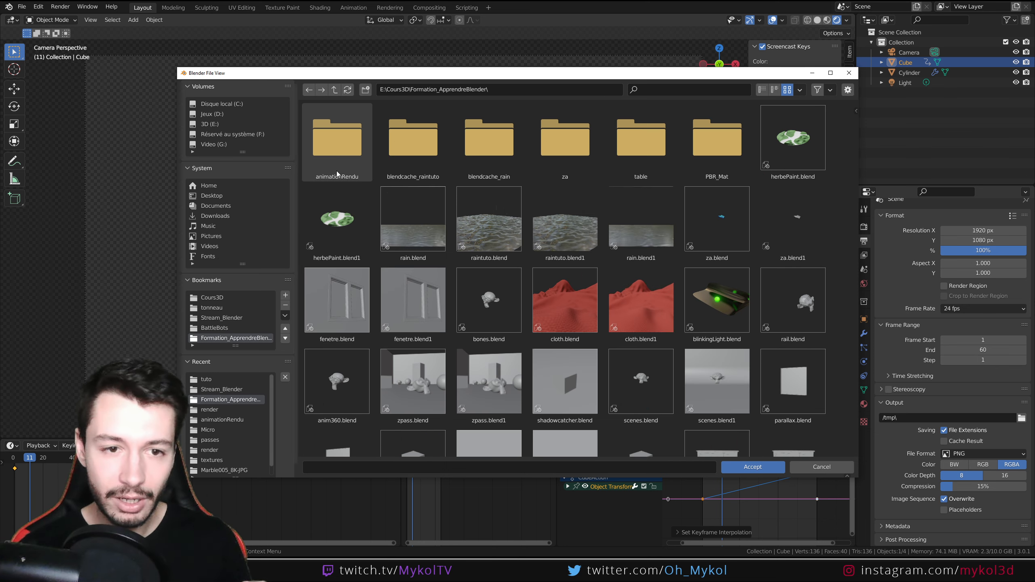
click(335, 142)
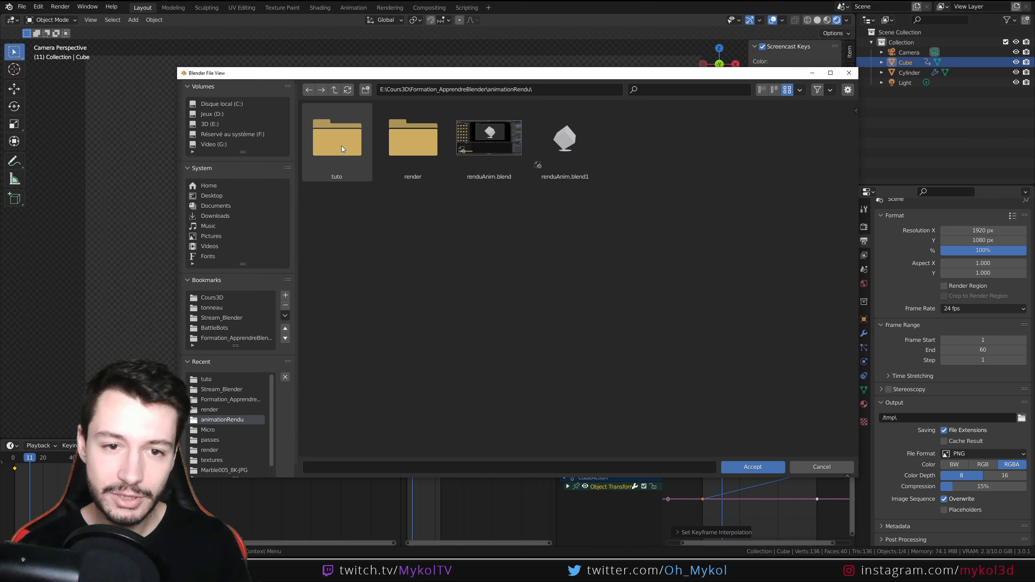
click(341, 146)
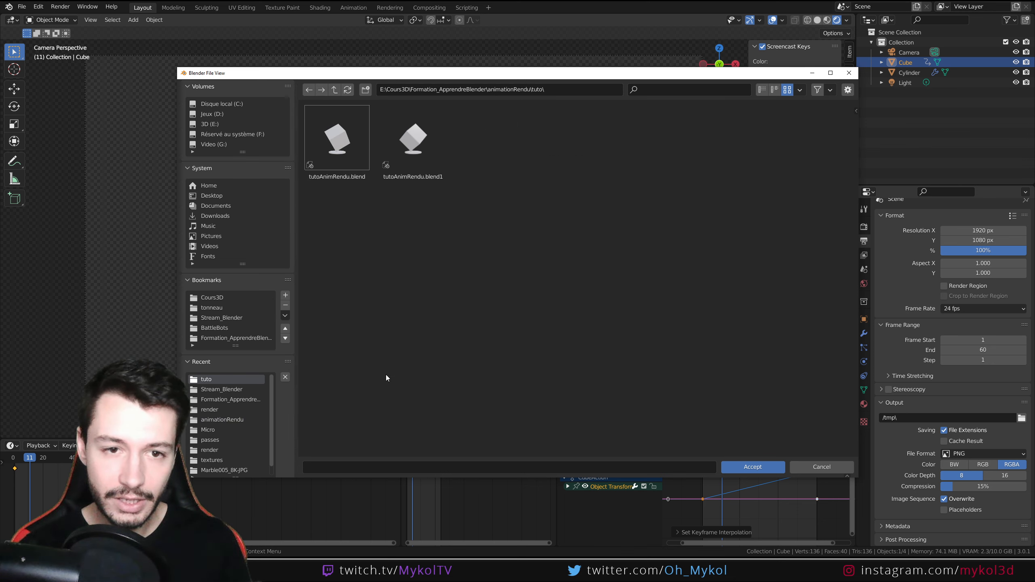
Step: Create a folder named render inside tuto and accept it as the render output path
click(366, 89)
text(render)
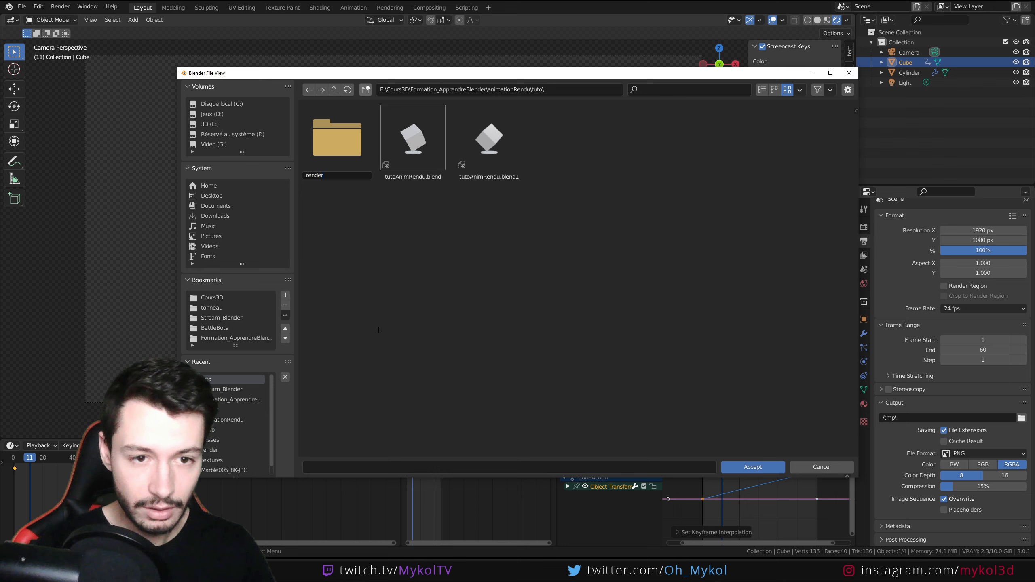
key(Return)
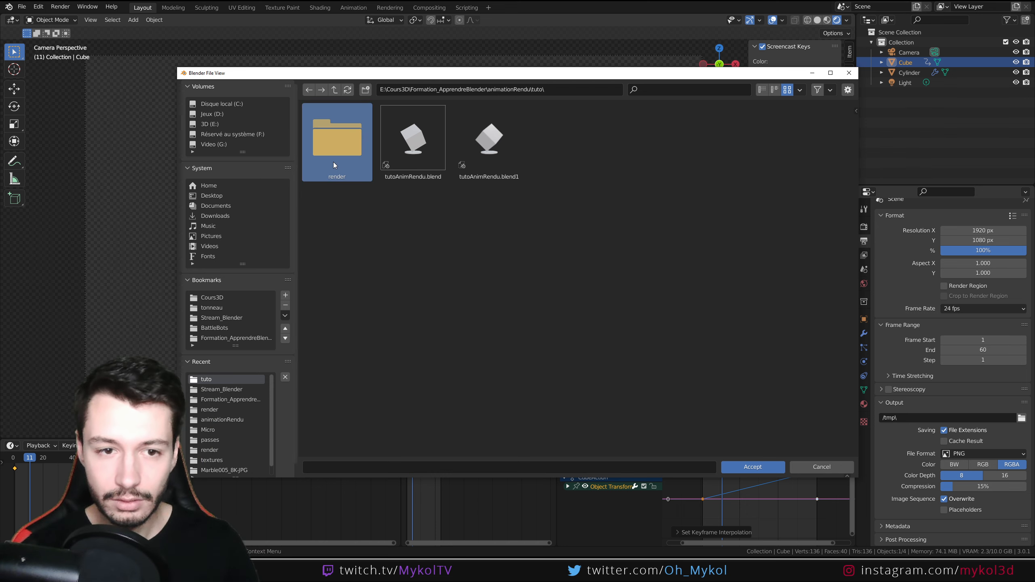
double_click(337, 141)
click(753, 467)
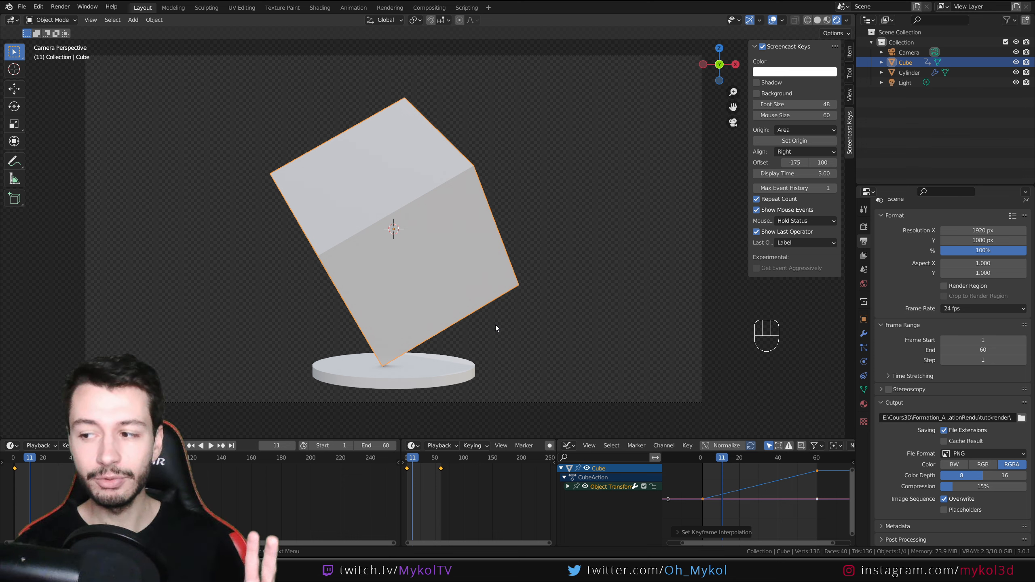
Step: Set the output file format to FFmpeg Video and its encoding container to MPEG-4
click(944, 453)
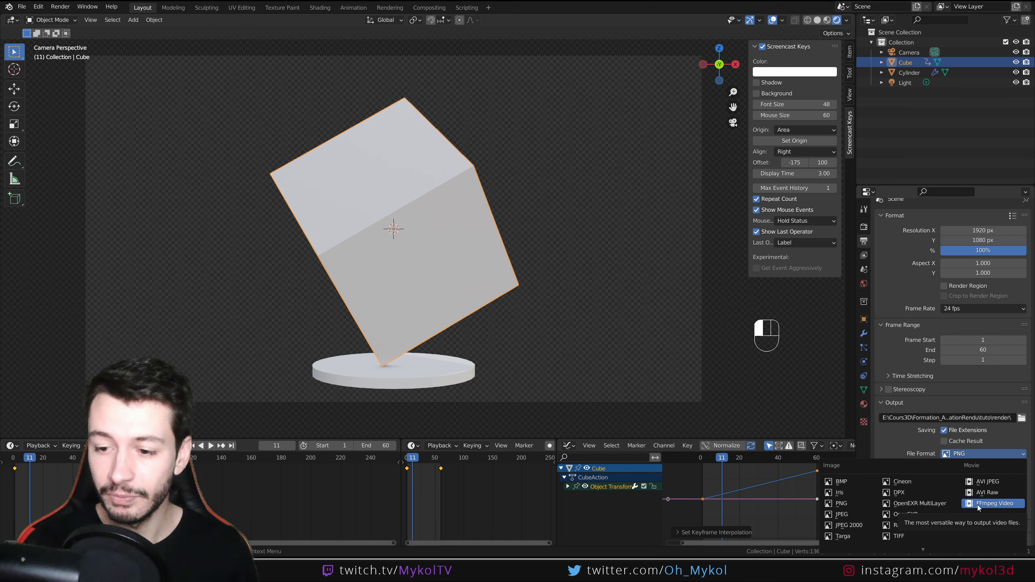
click(977, 504)
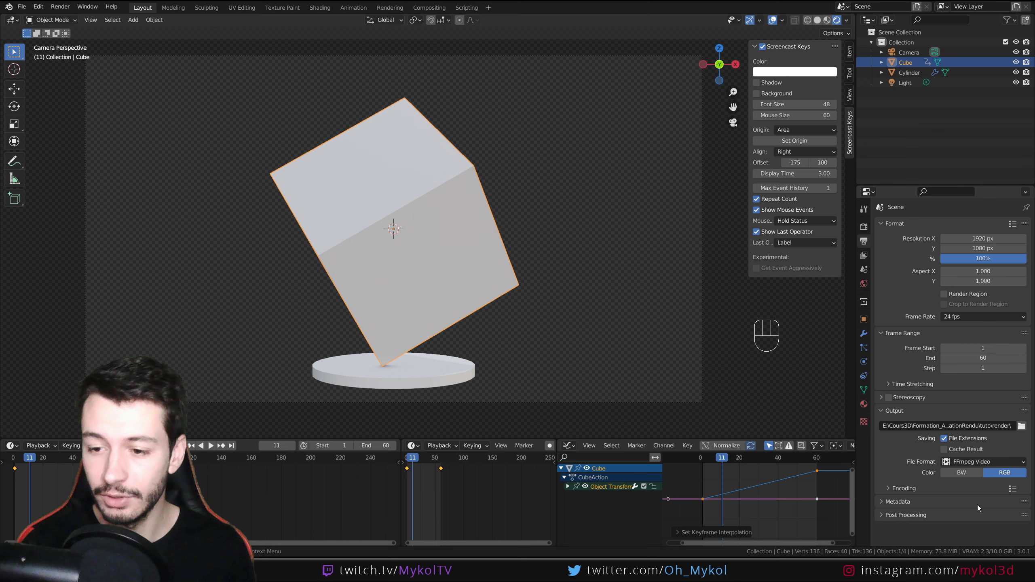
click(905, 489)
scroll(888, 443, down, 5)
click(975, 403)
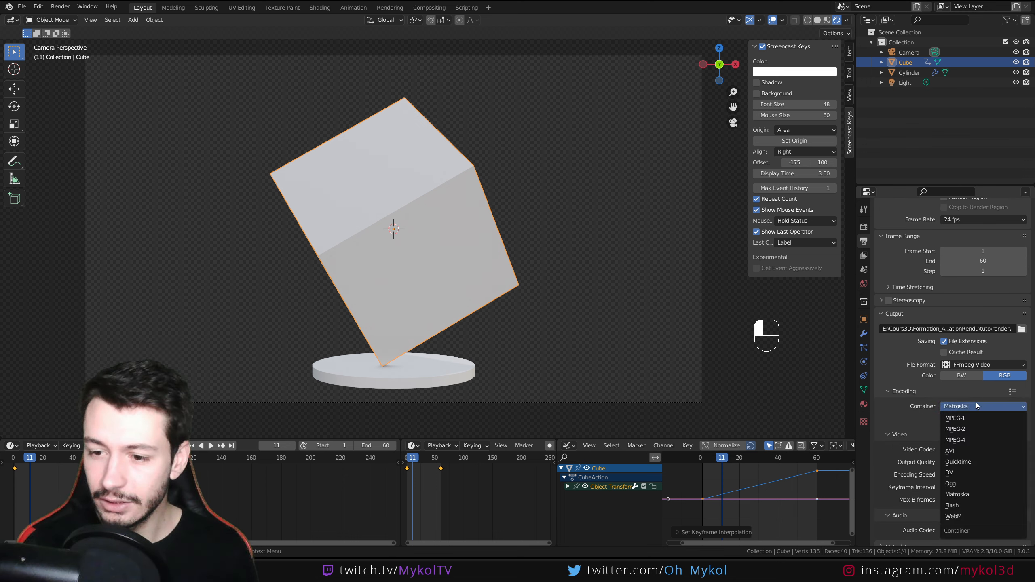
click(969, 442)
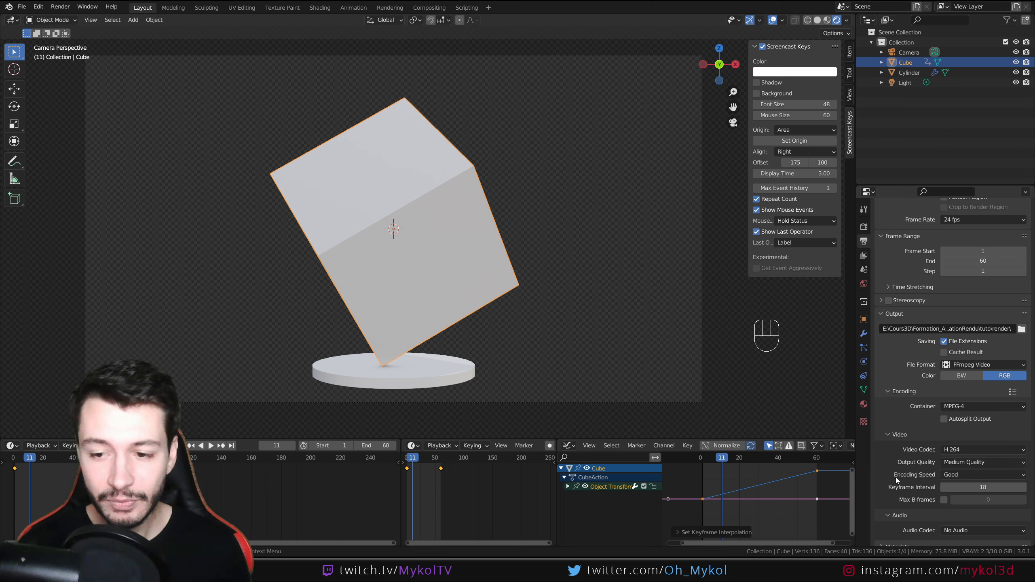
Step: Check the video encoding settings and render the full animation as a video
click(951, 476)
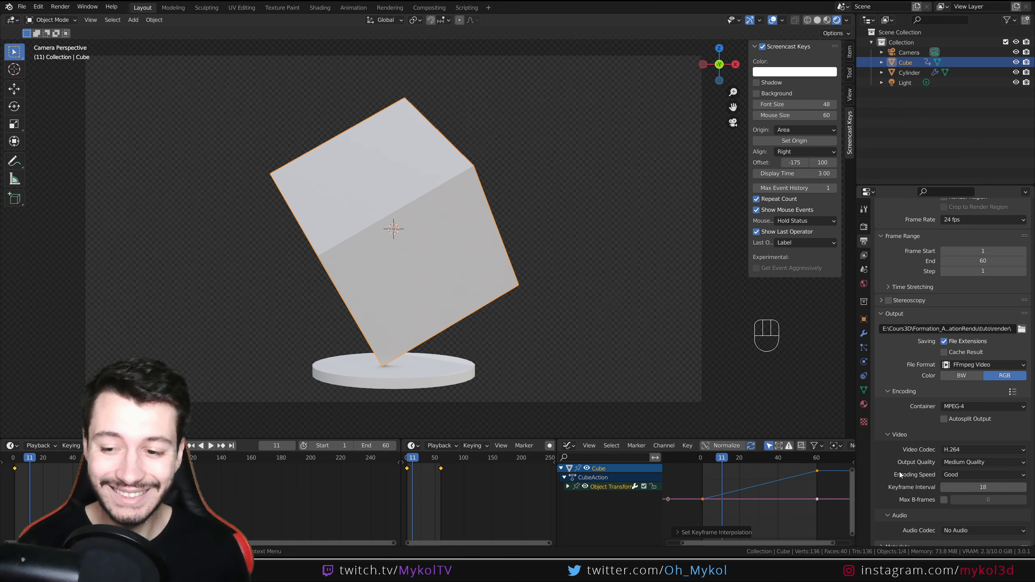
scroll(900, 473, down, 1)
scroll(916, 519, up, 4)
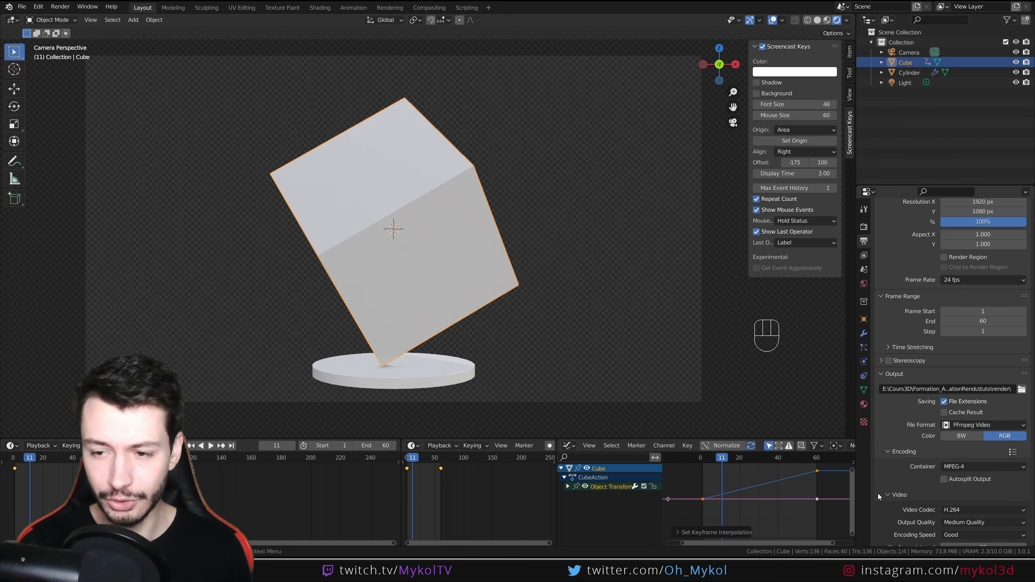
click(61, 6)
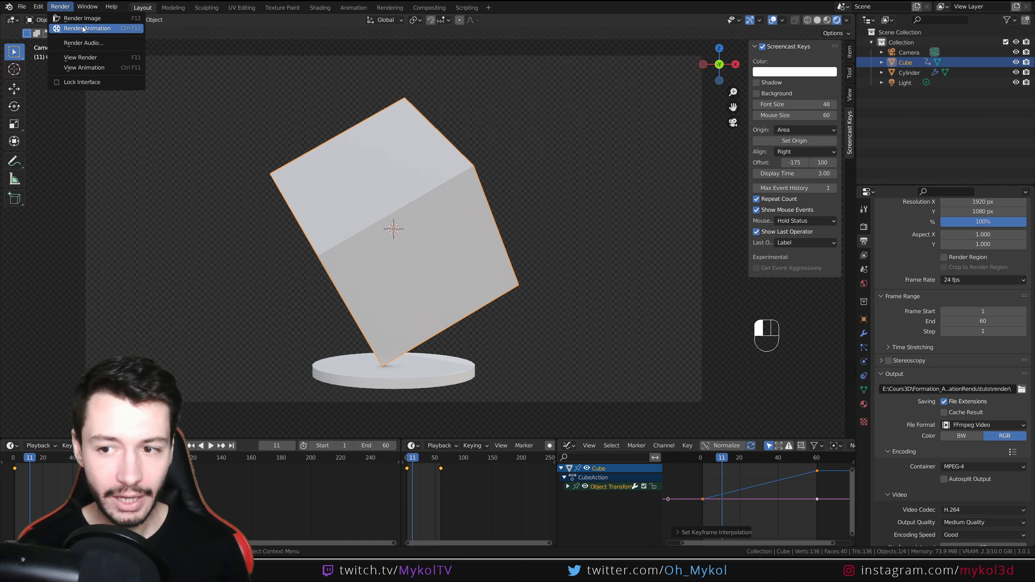
click(83, 28)
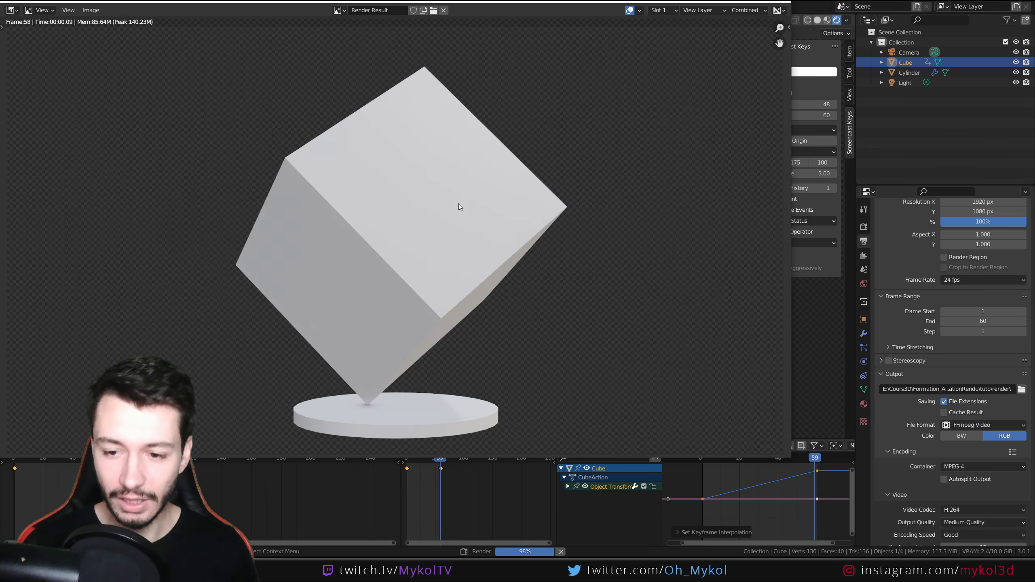
Step: Switch to File Explorer and play the rendered video 0001-0060.mp4 from the render folder
key(super+e)
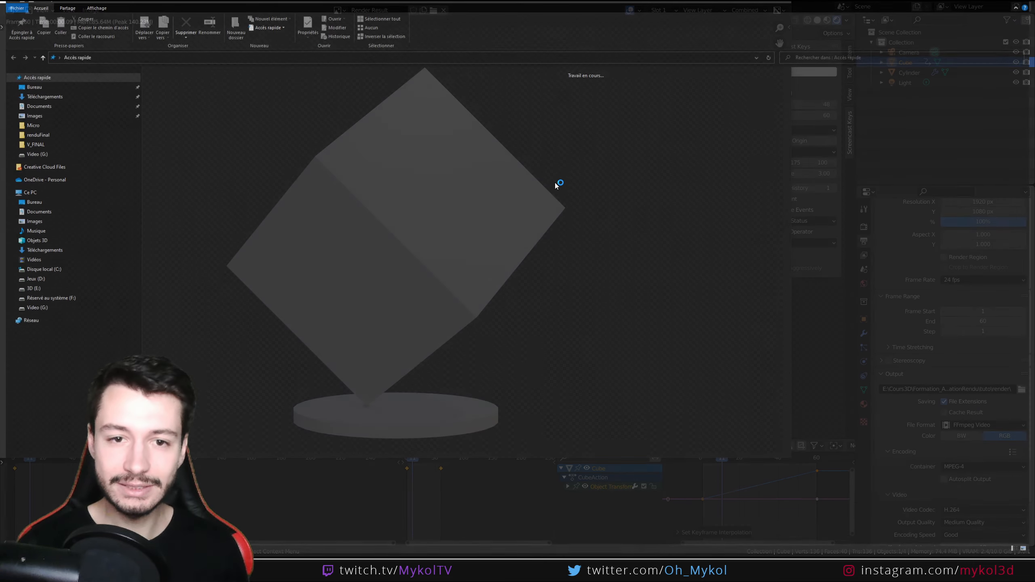
drag(571, 6, 1034, 261)
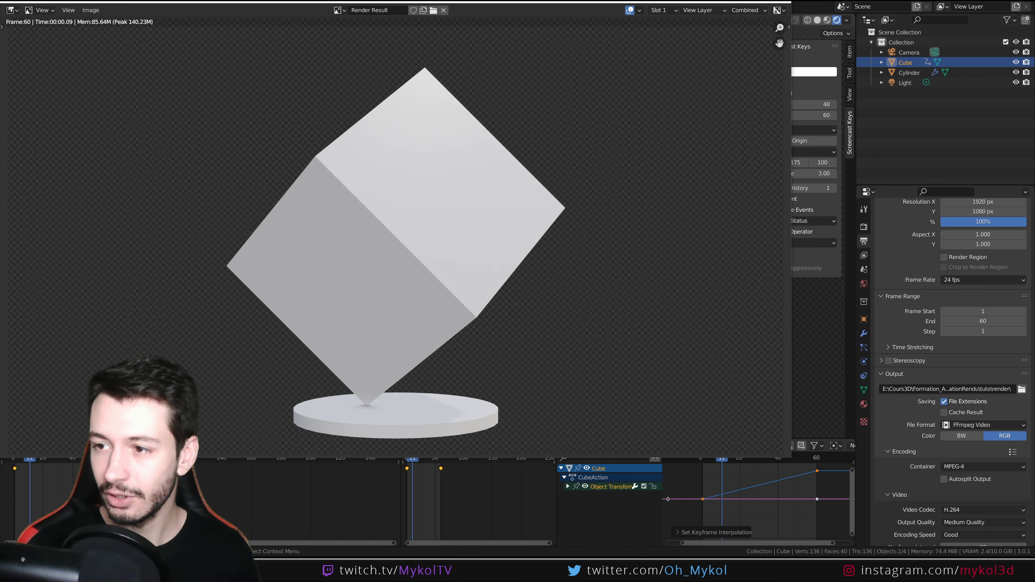
drag(864, 438, 461, 0)
double_click(164, 80)
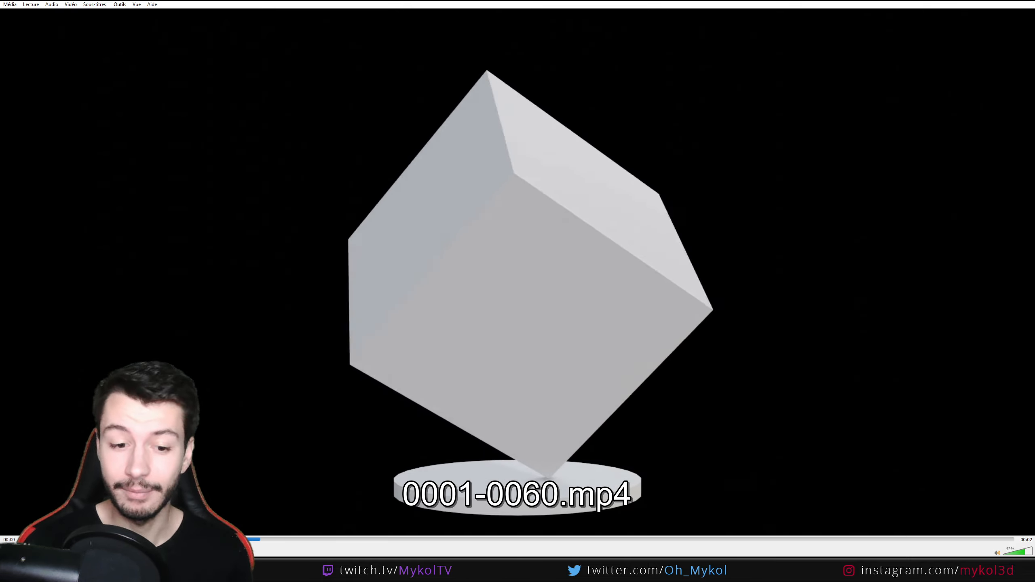
key(space)
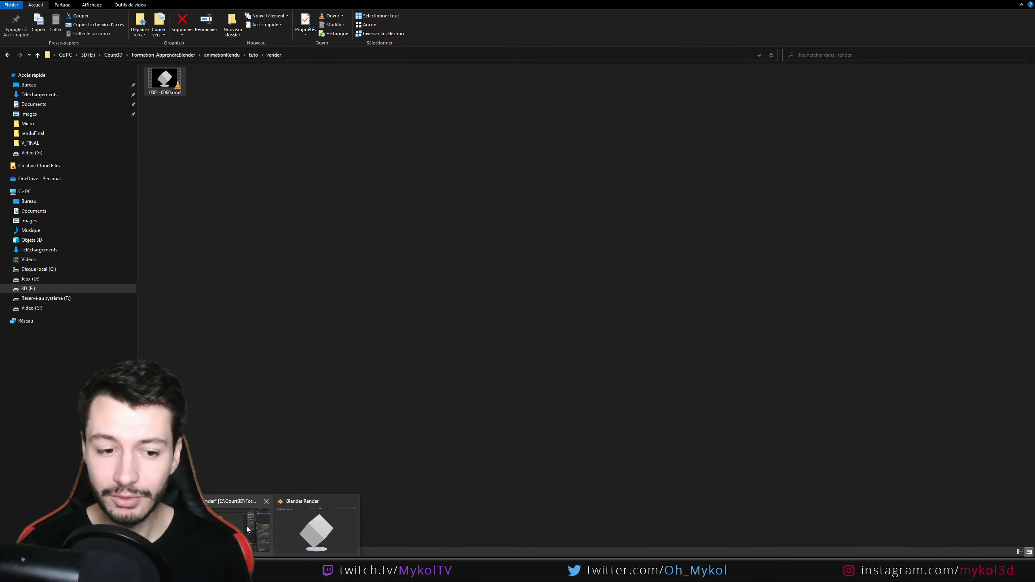
Step: Switch back to Blender and set the output file format to PNG for an image sequence
click(246, 526)
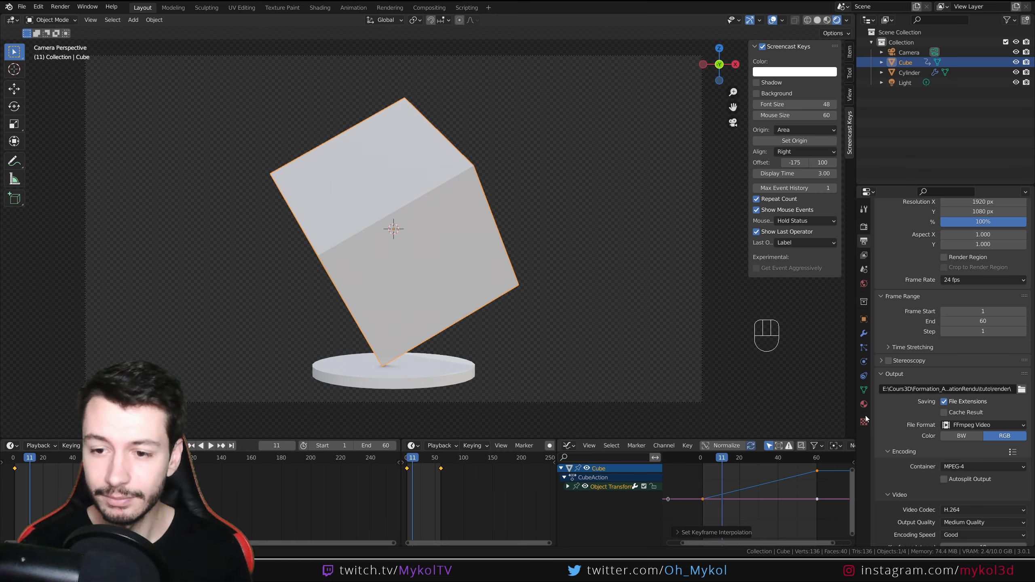
click(864, 228)
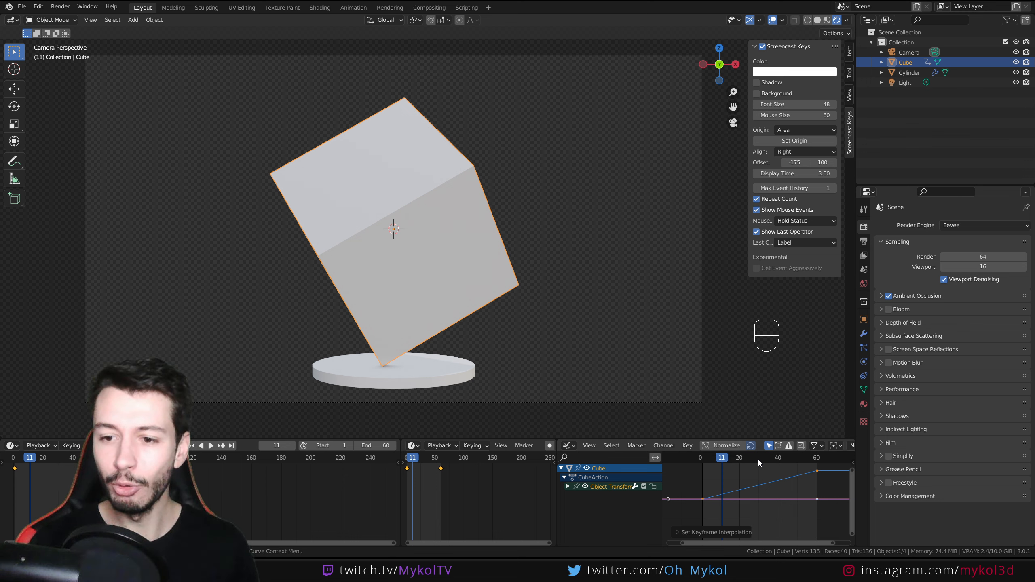
click(864, 241)
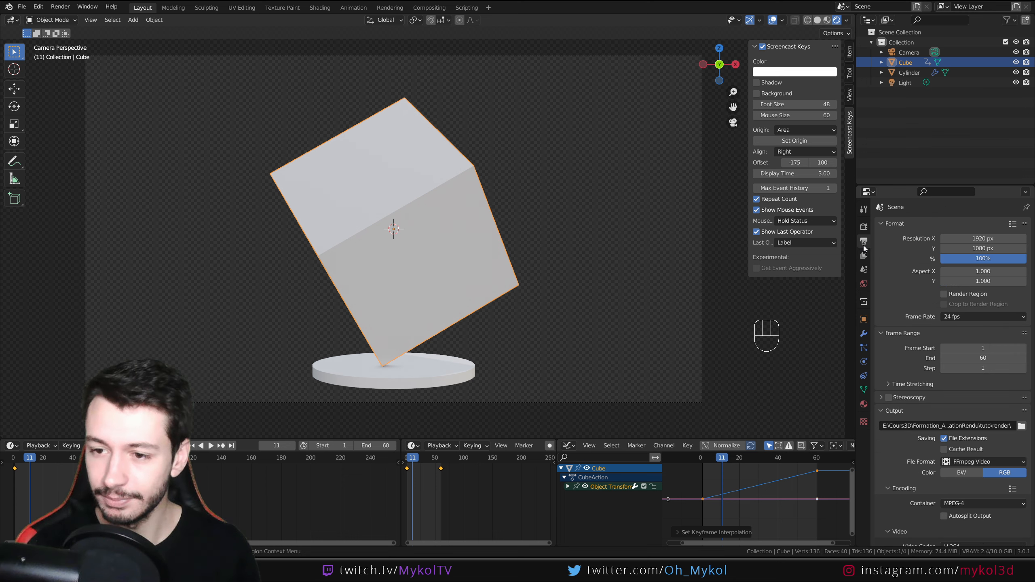
click(982, 462)
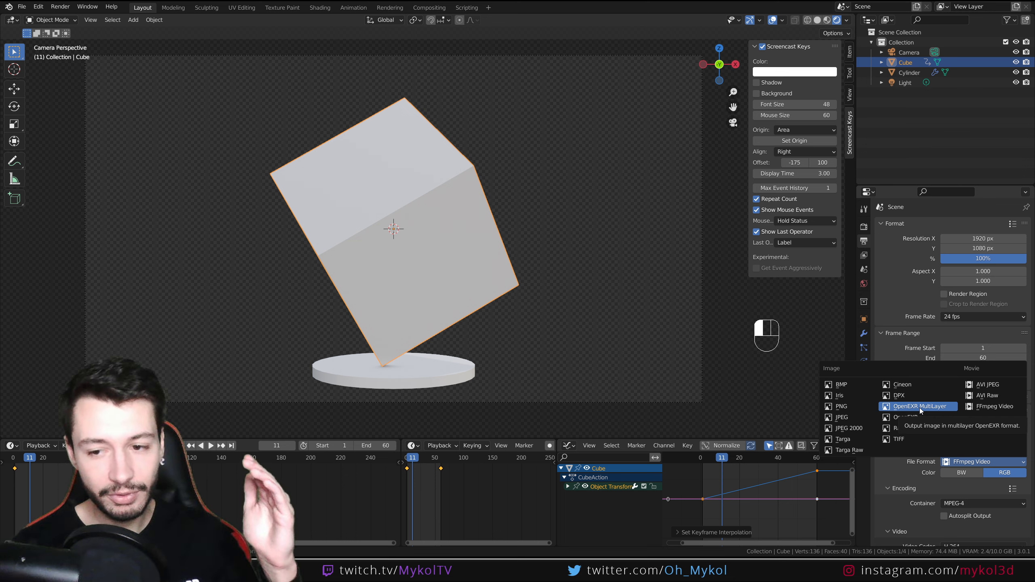
click(851, 407)
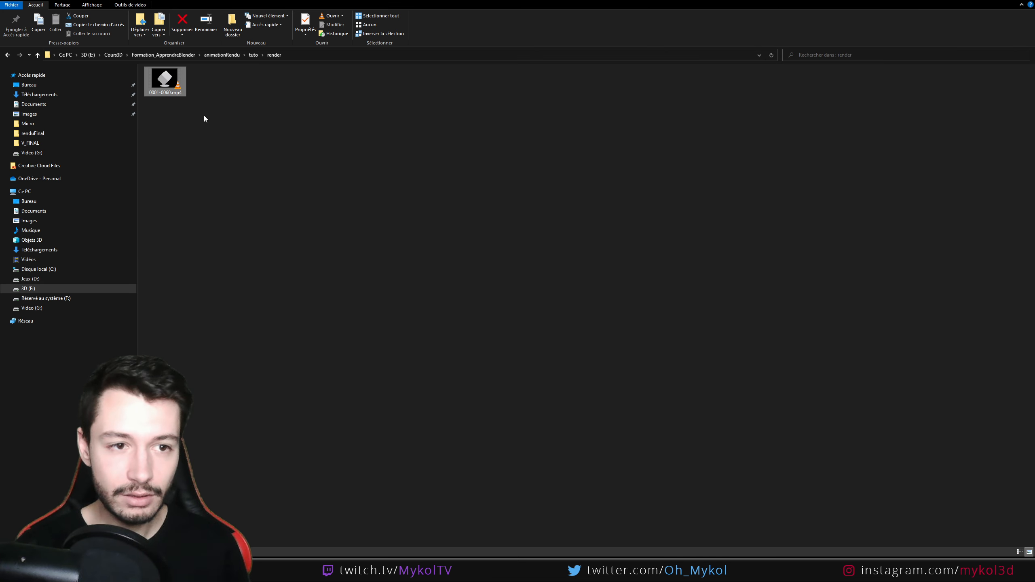
Step: In File Explorer, create a folder named video inside render and move 0001-0060.mp4 into it
right_click(204, 118)
mouse_move(255, 202)
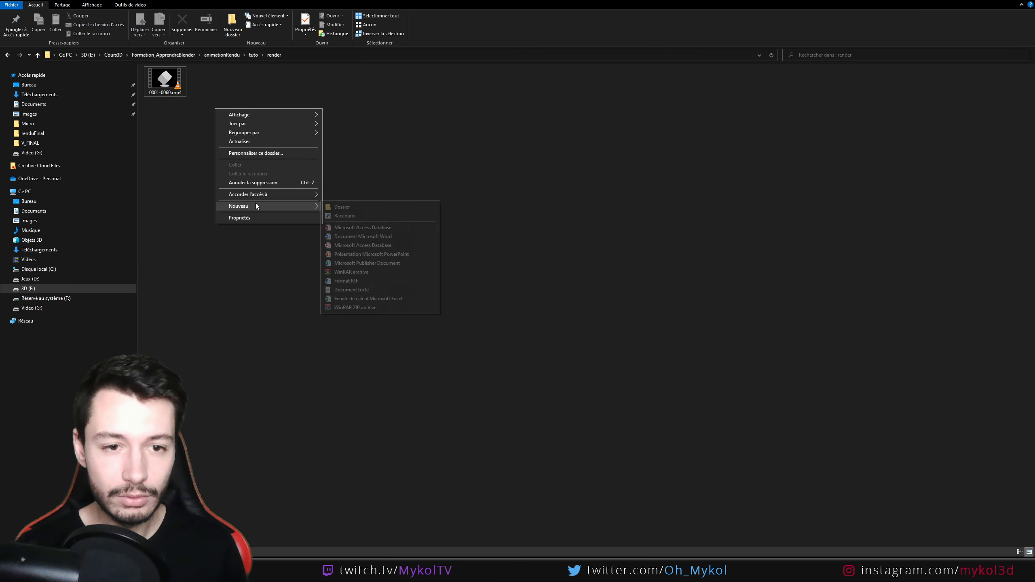
click(355, 209)
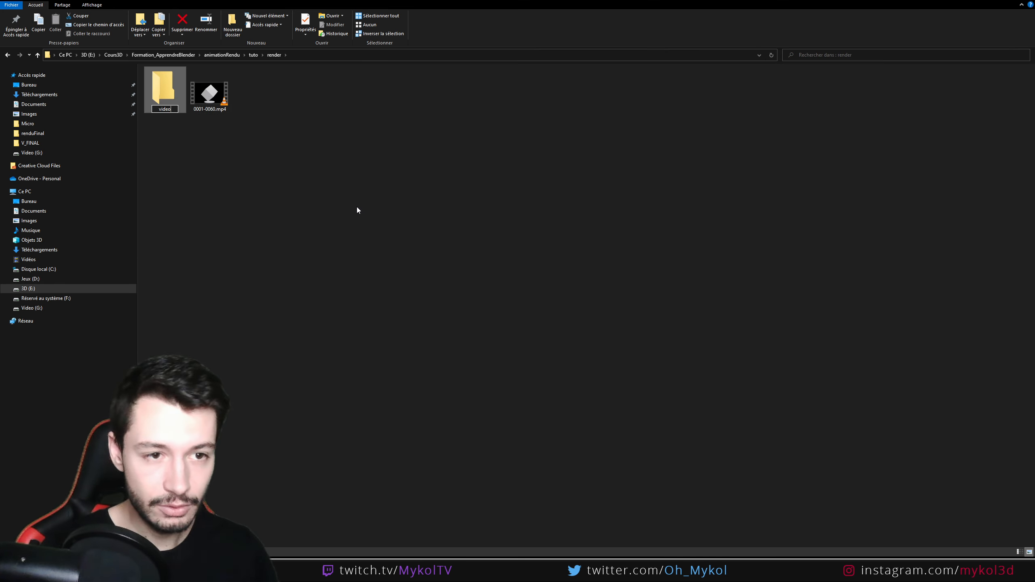
text(video)
key(Return)
drag(206, 98, 163, 95)
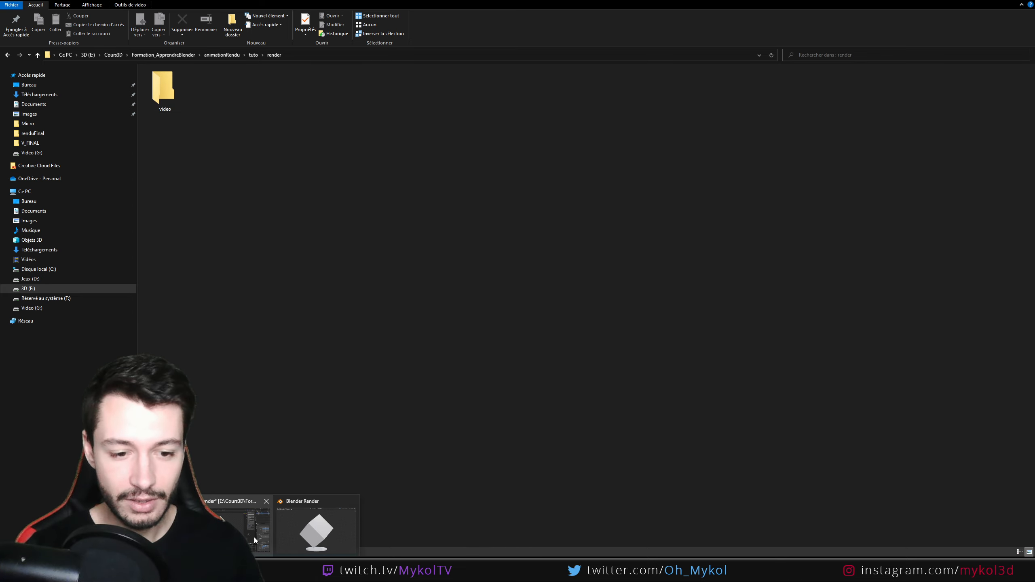
Step: Return to Blender and render the full animation as a PNG image sequence
click(264, 531)
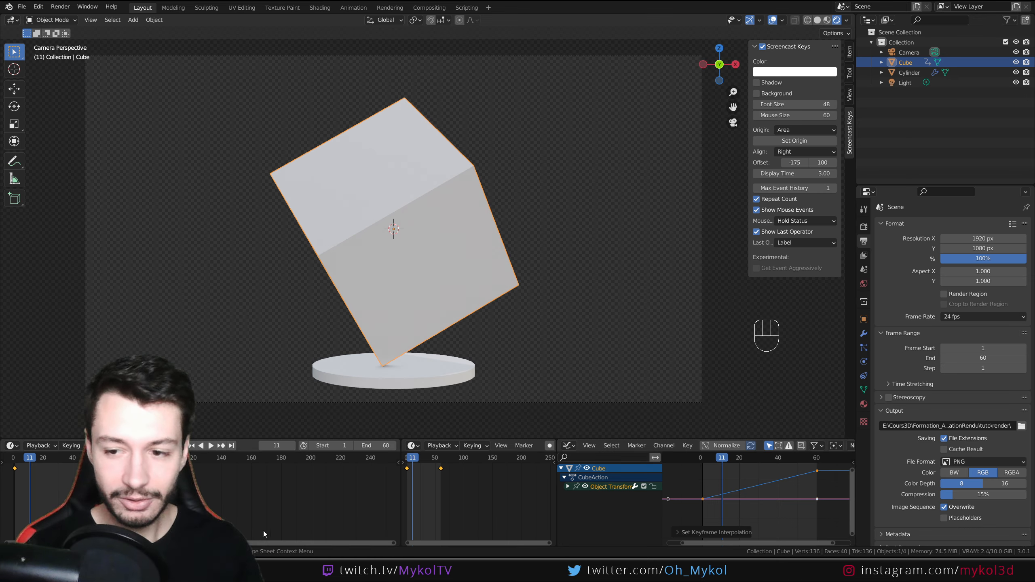
click(55, 7)
click(81, 26)
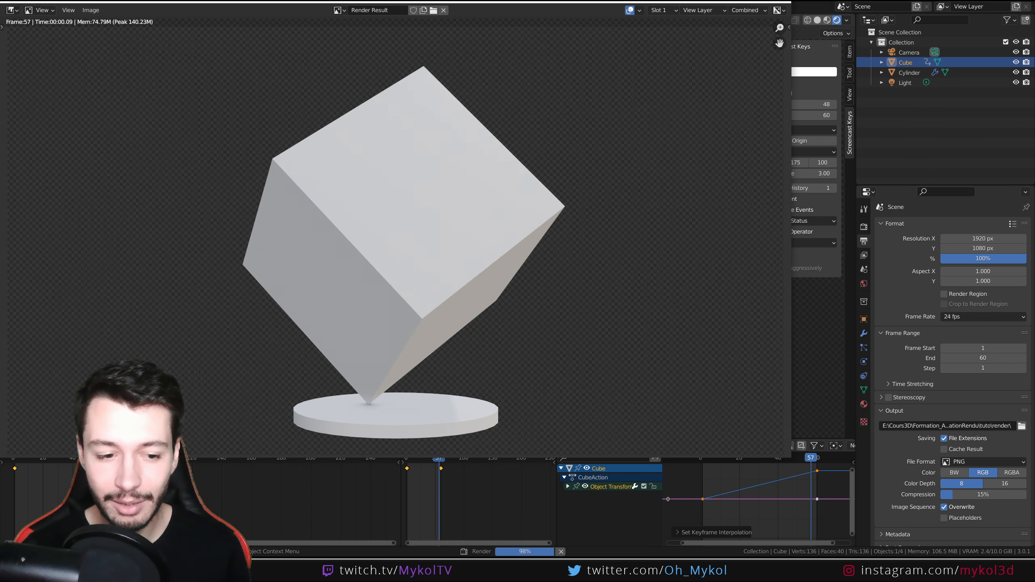
Step: Switch to File Explorer, view the rendered frame 0001.png, close it and return to the main Blender window
key(alt+Tab)
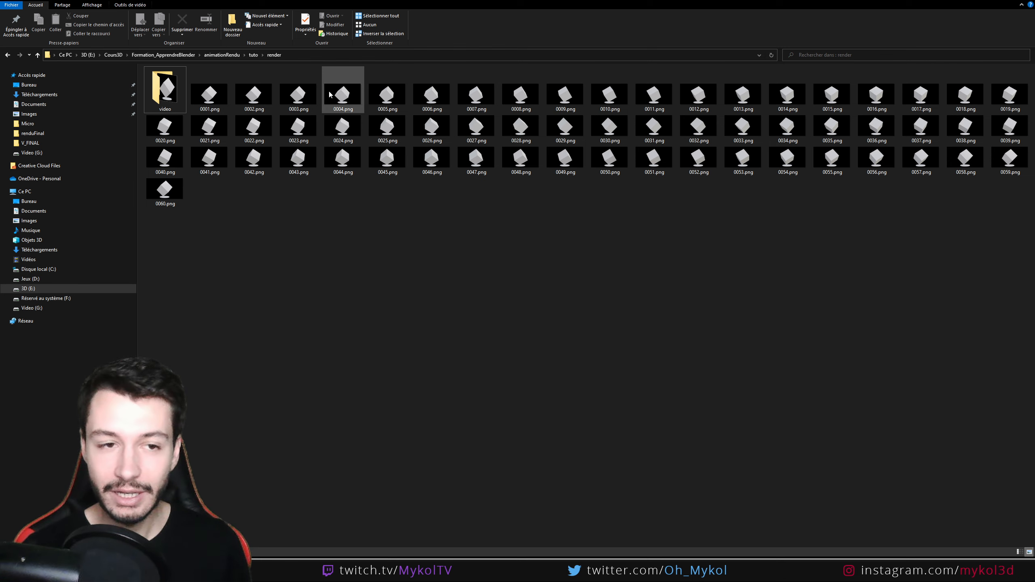
click(212, 107)
double_click(212, 108)
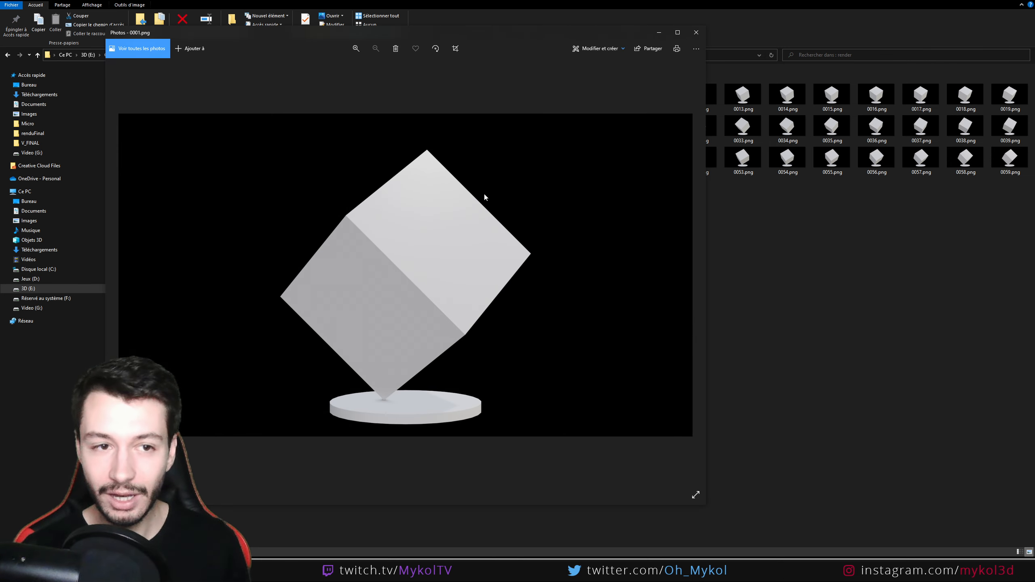
click(696, 33)
mouse_move(279, 575)
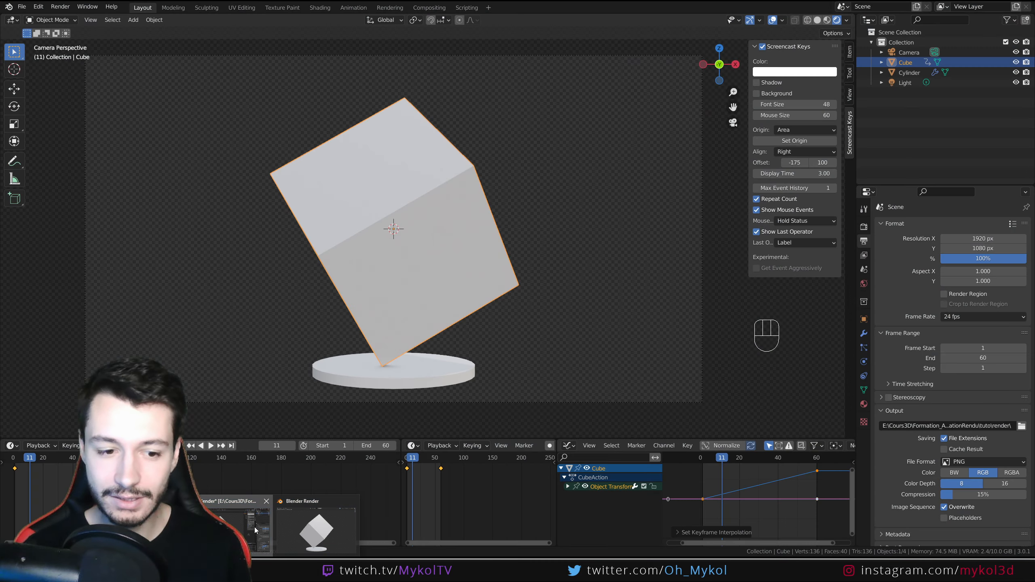
click(248, 530)
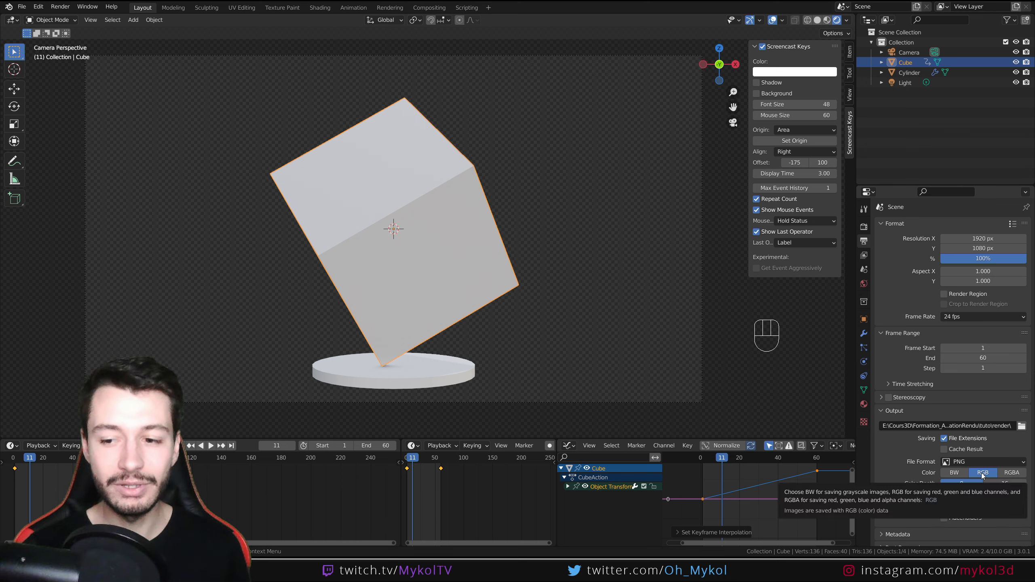
Step: Set the PNG output color to RGBA and render the full animation again as an image sequence
click(1019, 472)
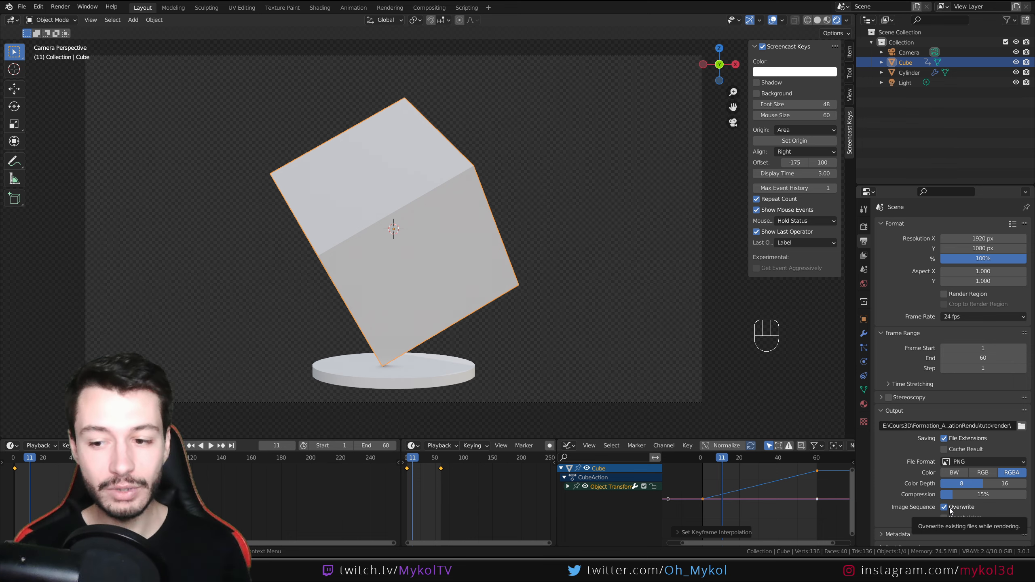
click(60, 6)
click(73, 29)
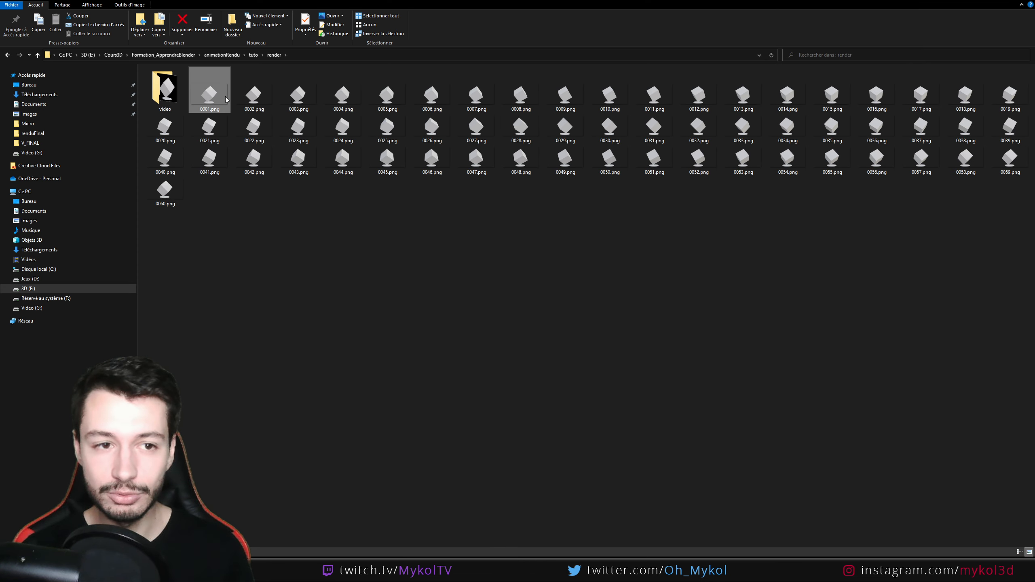
Step: View the rendered frame 0001.png from the render folder, close it and switch back to the main Blender window
double_click(207, 95)
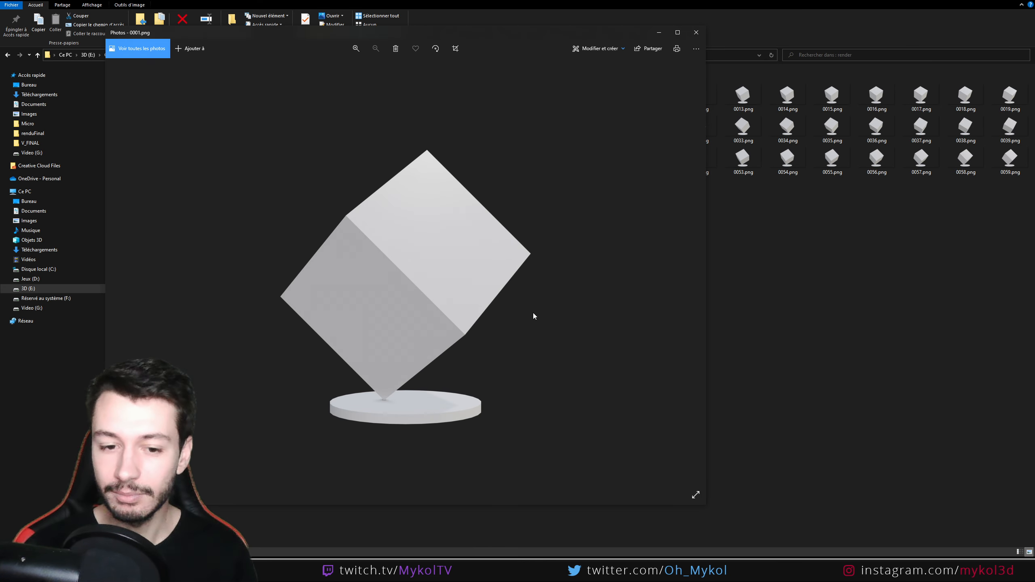
click(696, 33)
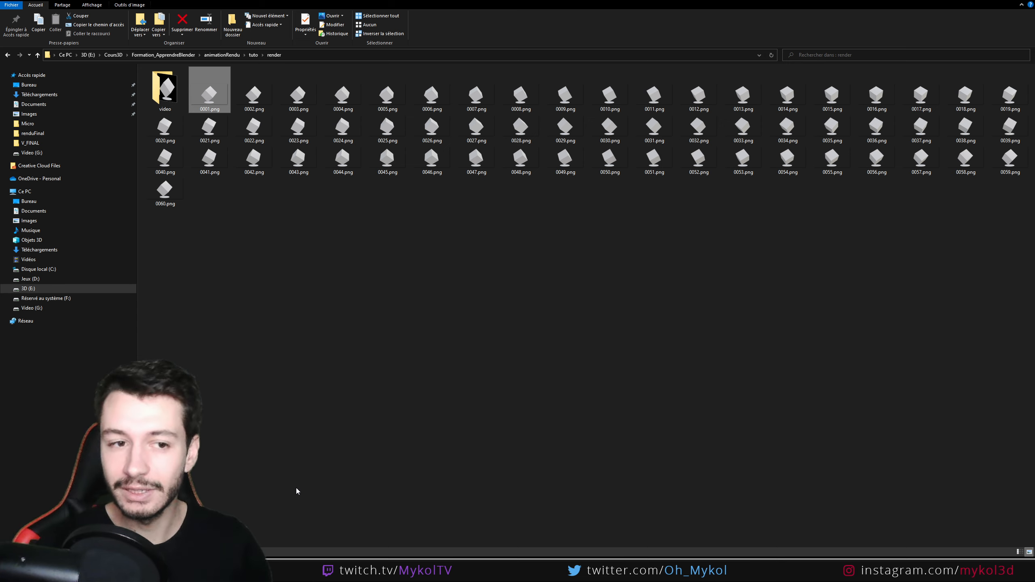
mouse_move(276, 571)
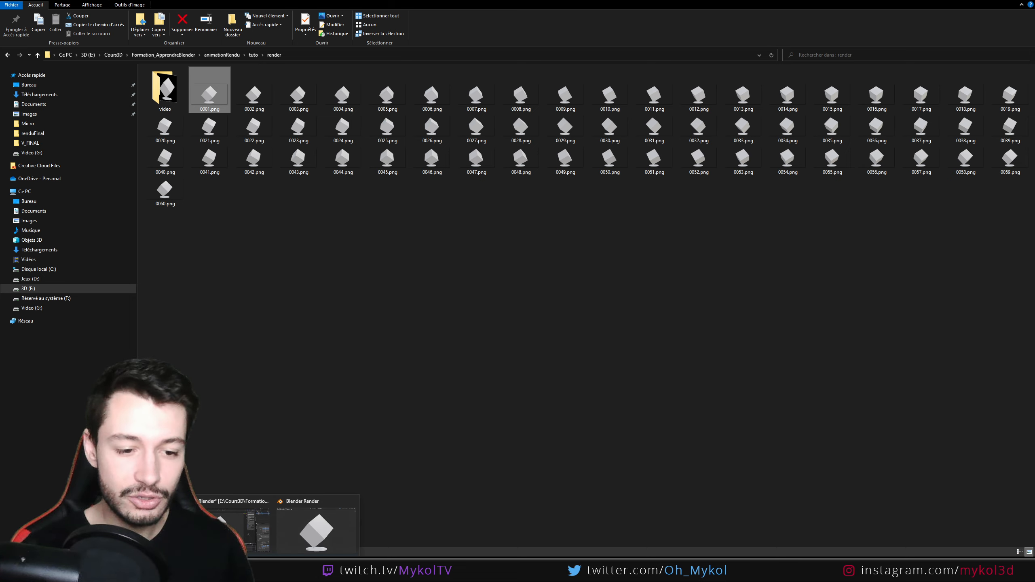
click(253, 533)
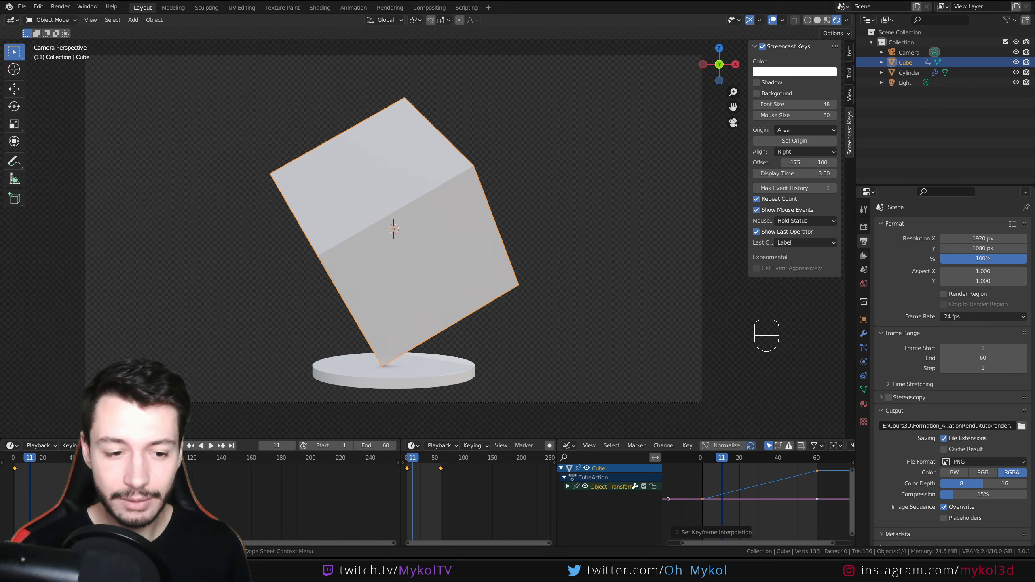
Step: Switch to File Explorer, open 0001.png and step through the following frames of the sequence, closing the viewer at the end
click(171, 572)
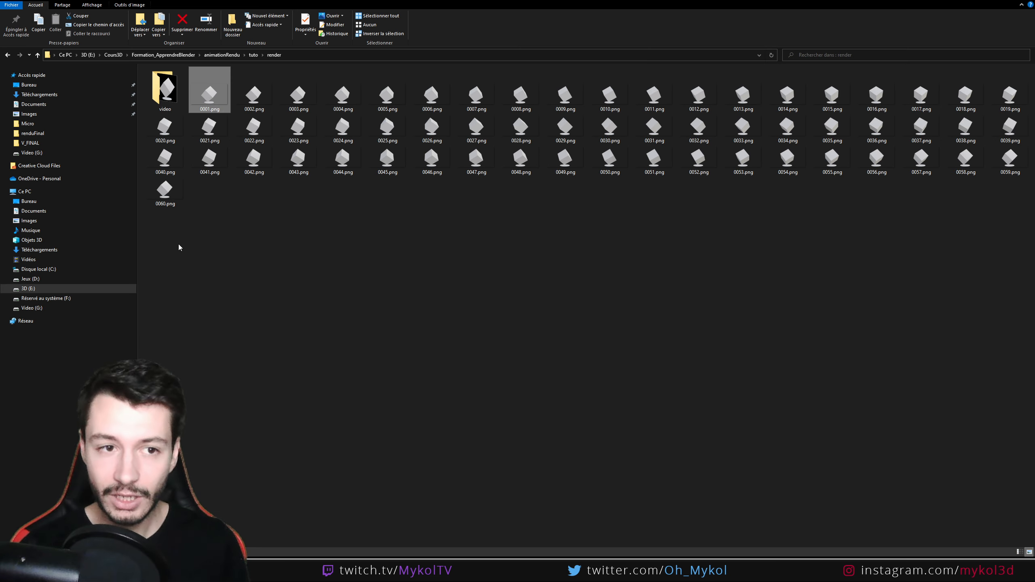
double_click(210, 105)
key(Right)
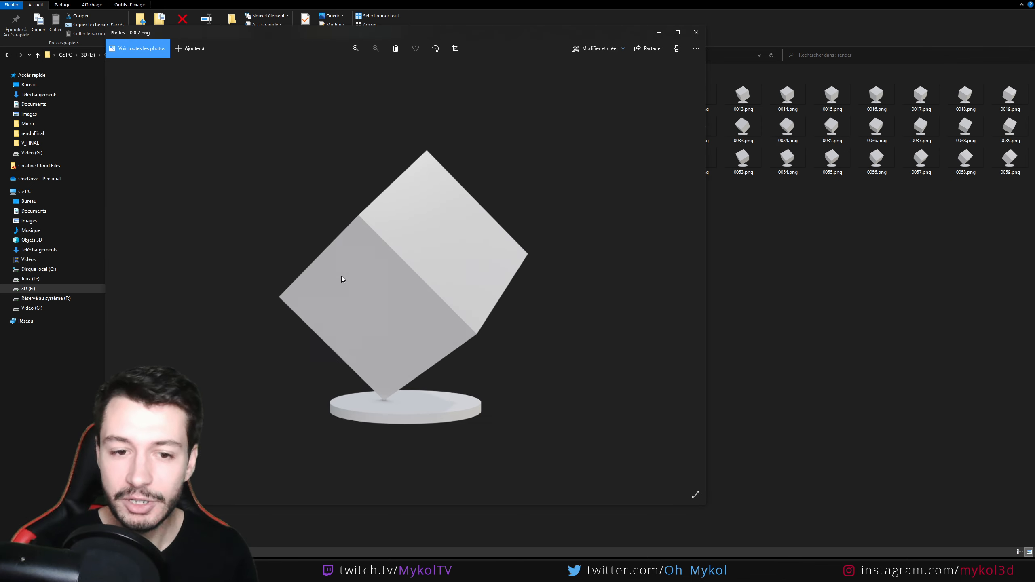
key(Right)
key(Right)
key(Right)
key(Right)
key(Right)
key(Right)
key(Right)
key(Right)
key(Right)
key(Right)
key(Right)
key(Right)
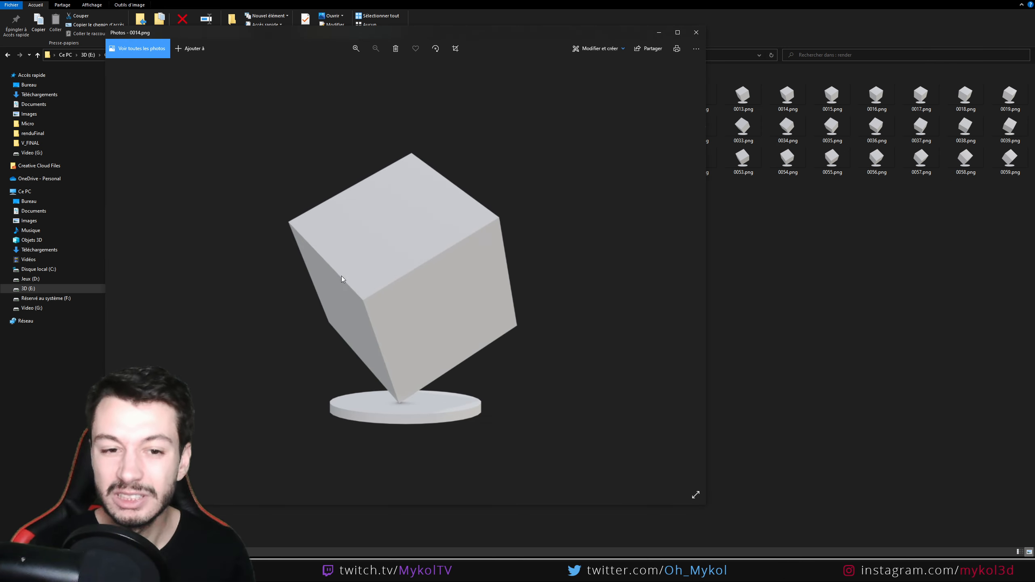
key(Right)
key(Right)
key(Right)
key(Right)
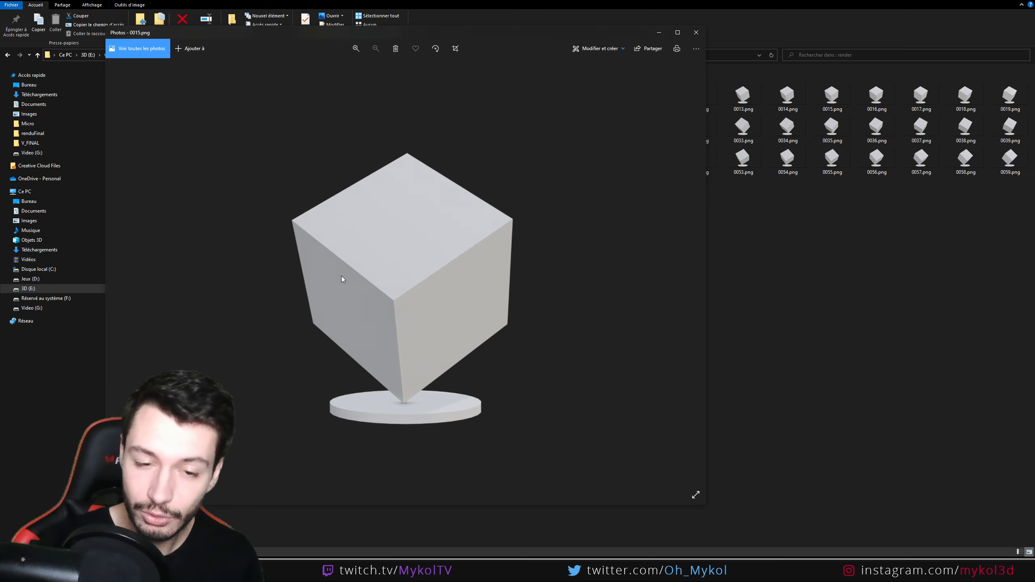
key(Right)
key(Right)
key(Right)
key(Right)
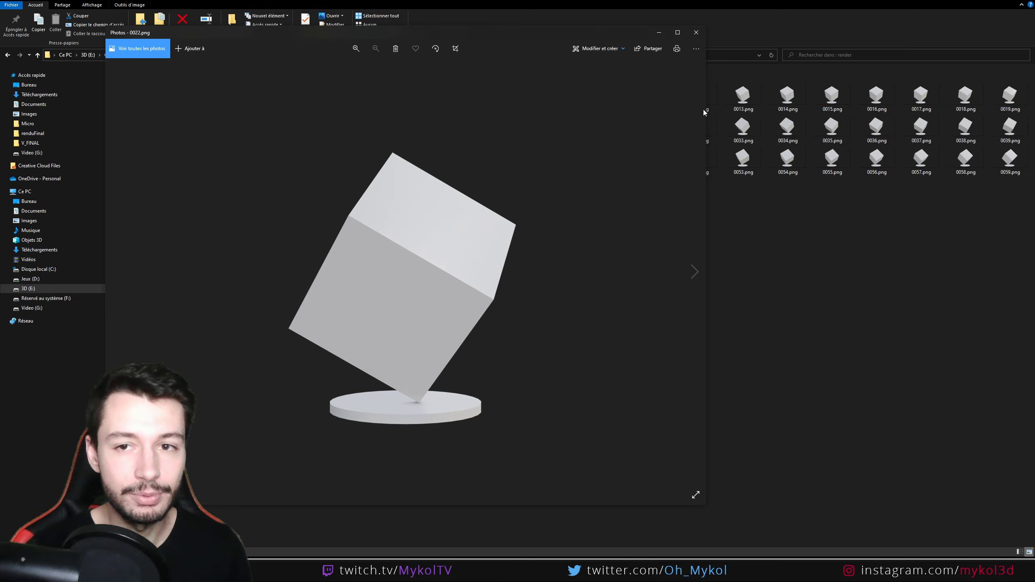
click(696, 33)
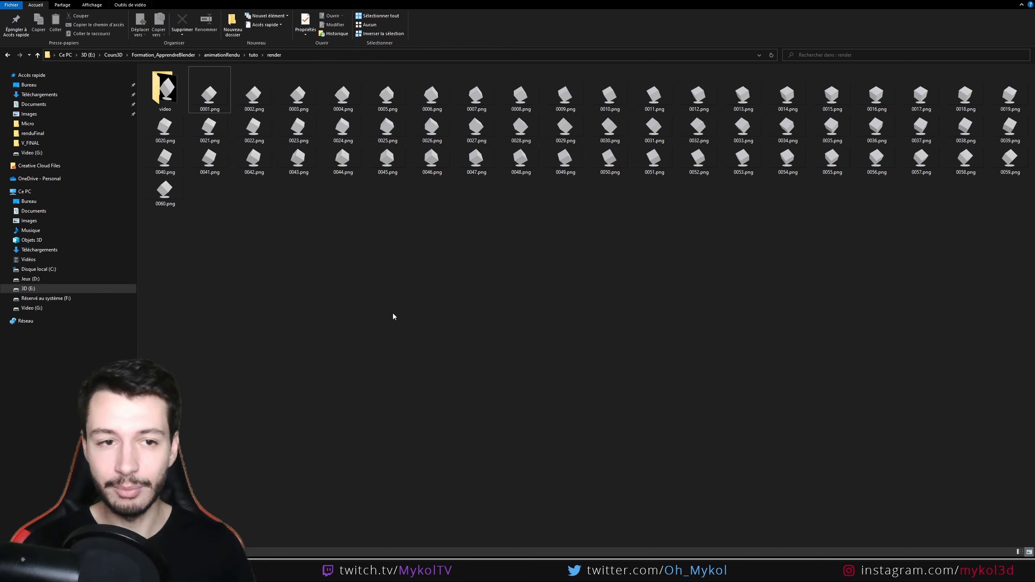
Step: Switch back to the main Blender window and add a Video Editing workspace
click(276, 570)
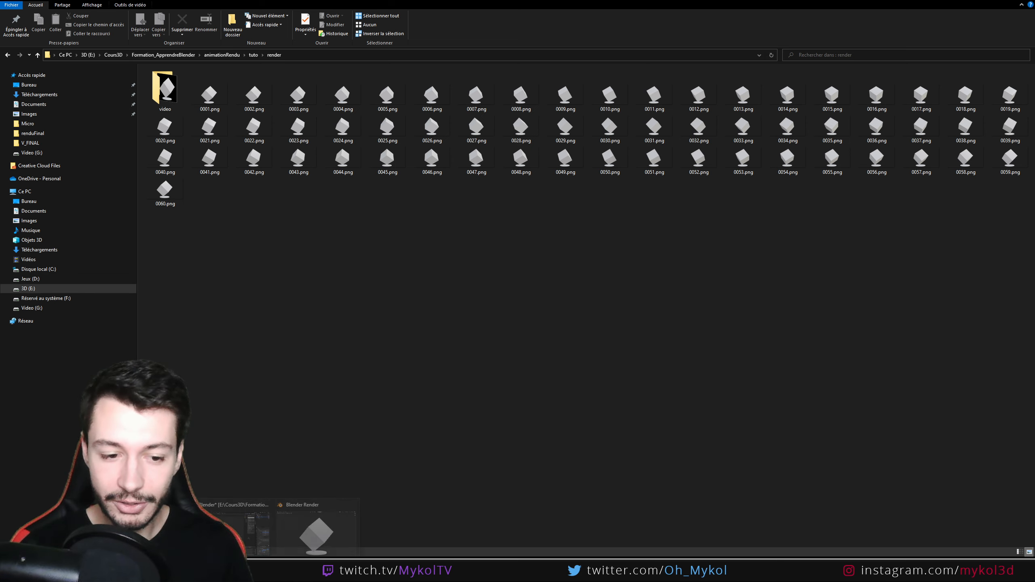
click(253, 526)
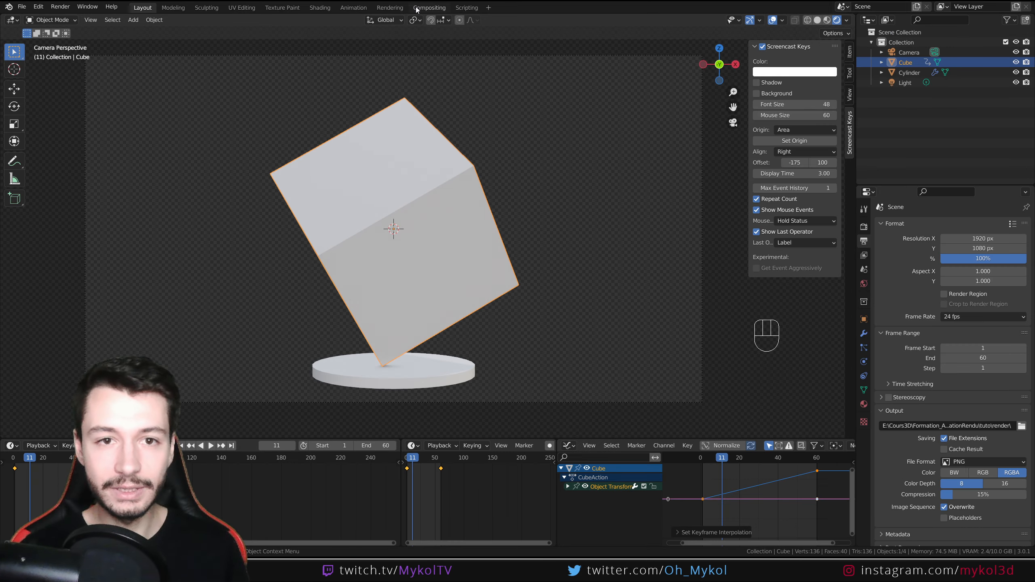
click(489, 9)
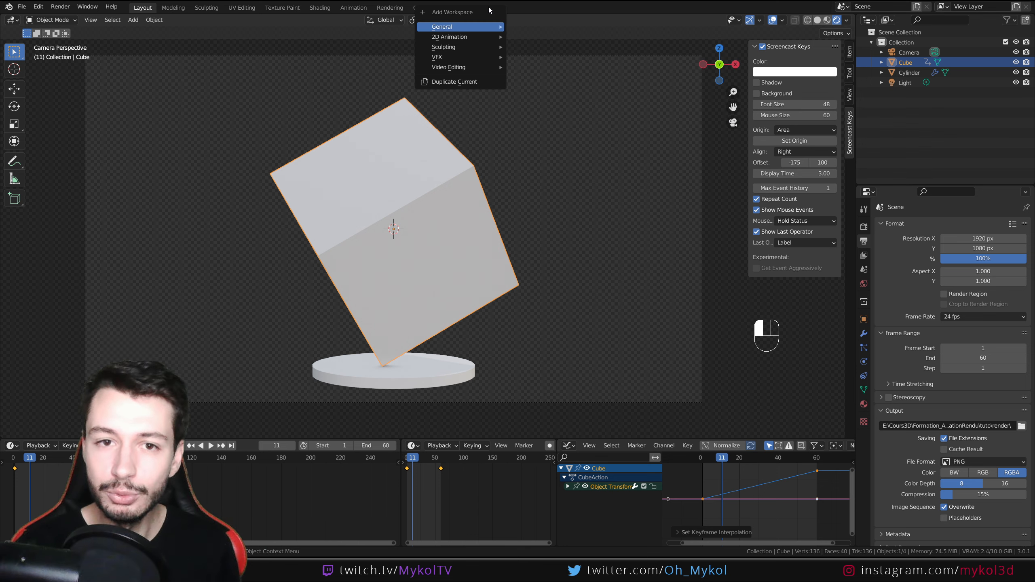
mouse_move(454, 72)
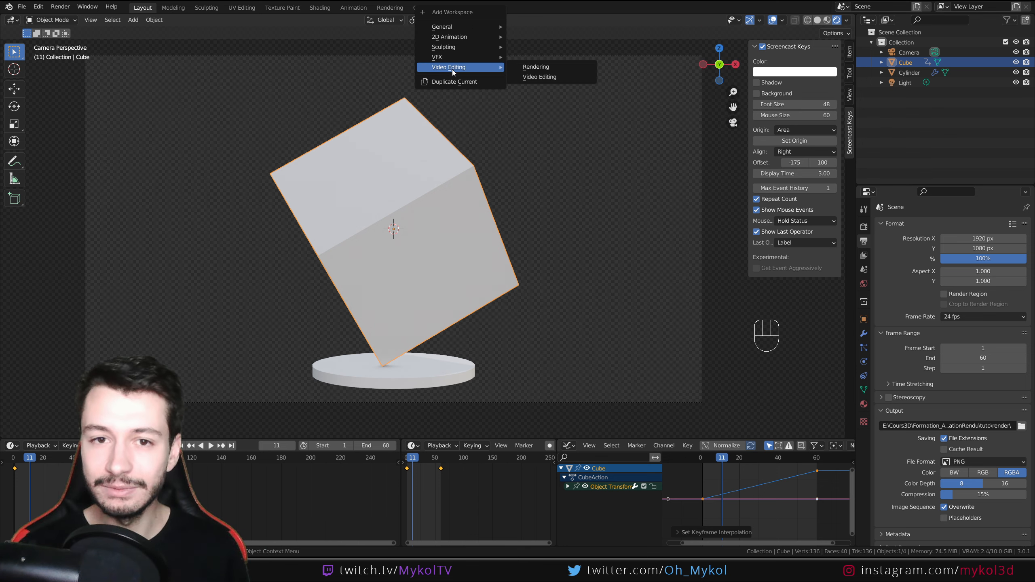
click(549, 78)
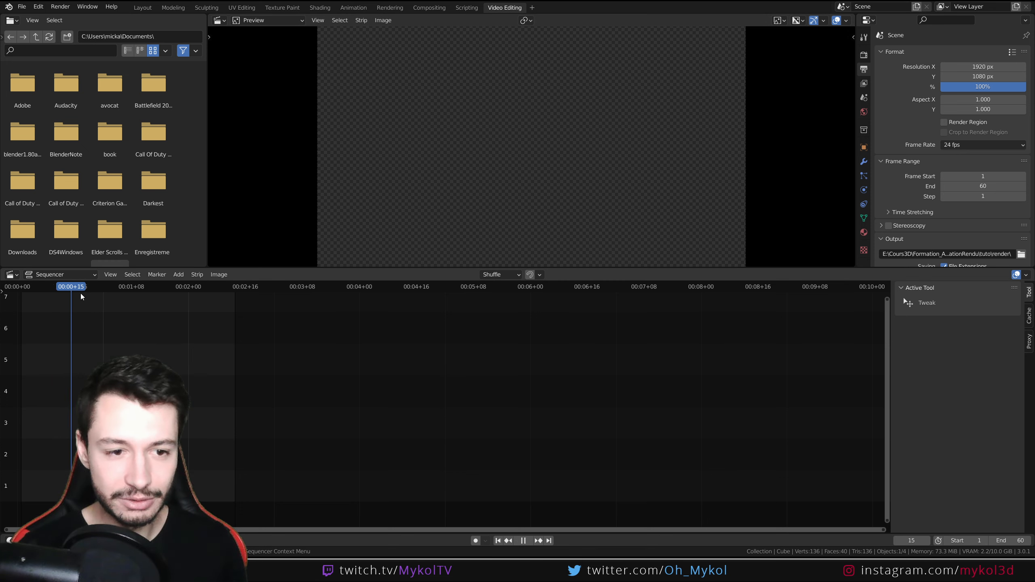
Step: Move the playhead to frame 0 and browse to the render folder for a new Image/Sequence strip
drag(193, 300, 18, 293)
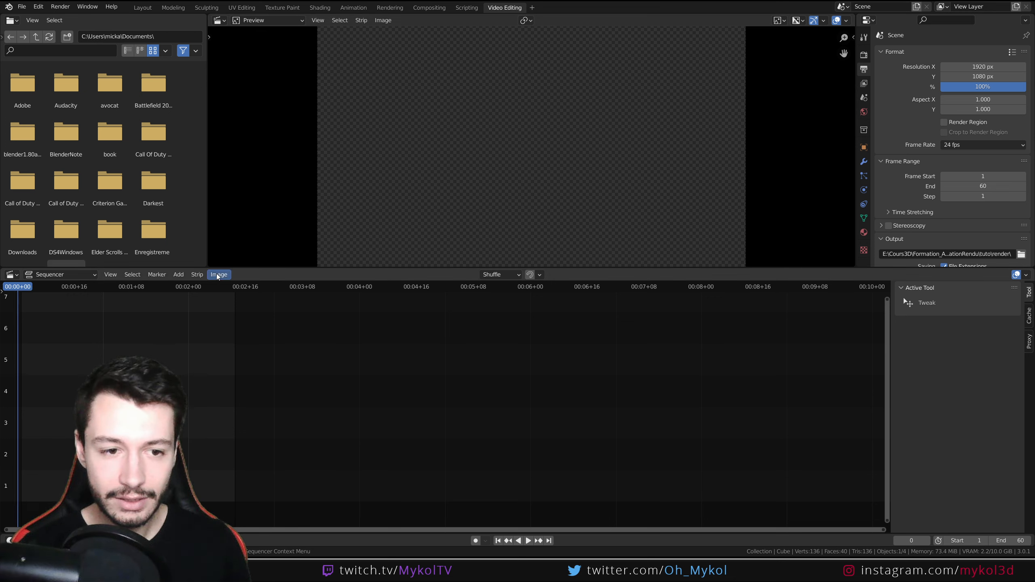
mouse_move(177, 279)
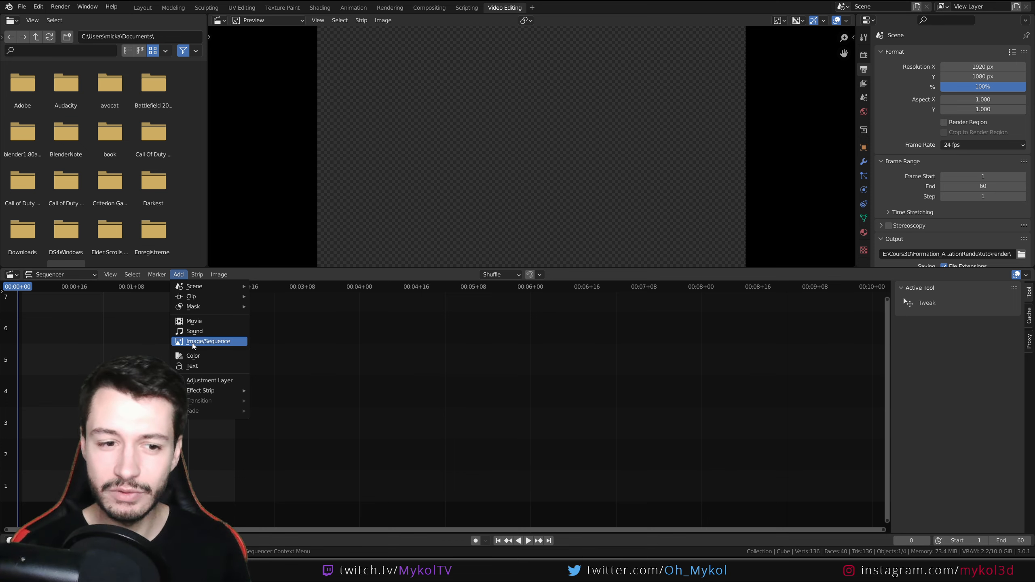
click(218, 342)
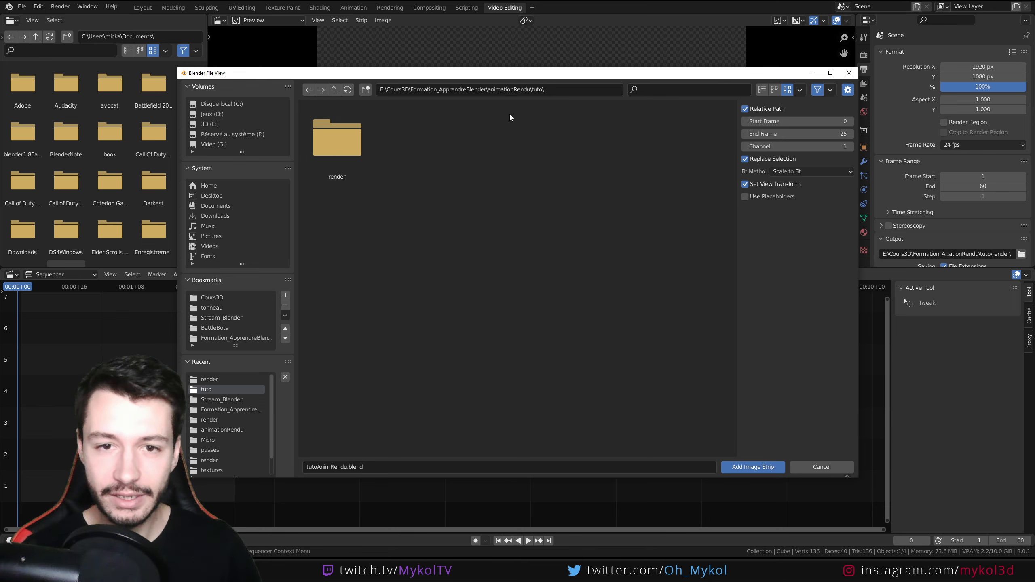
double_click(318, 146)
click(436, 148)
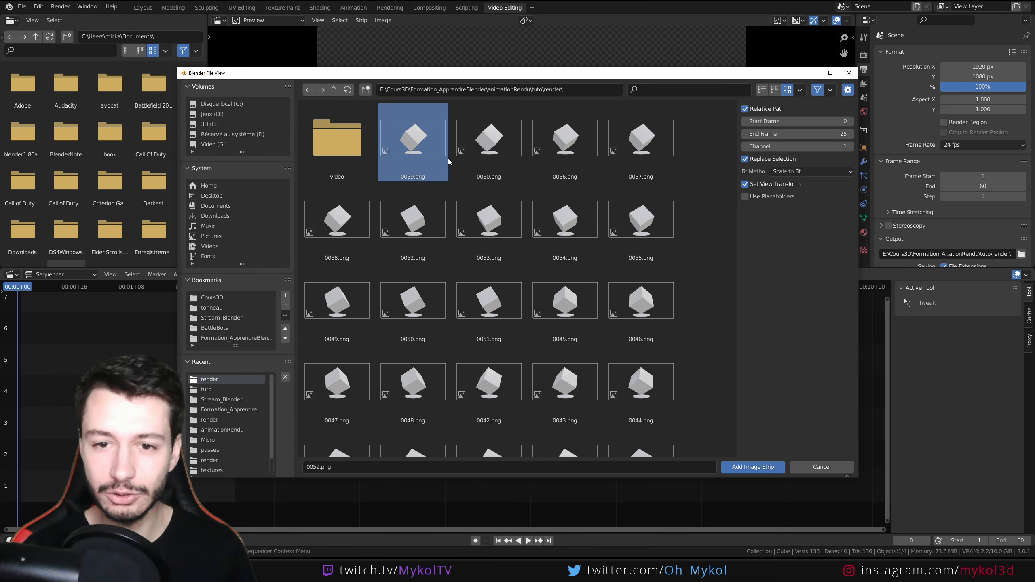
scroll(589, 371, down, 5)
scroll(591, 379, up, 5)
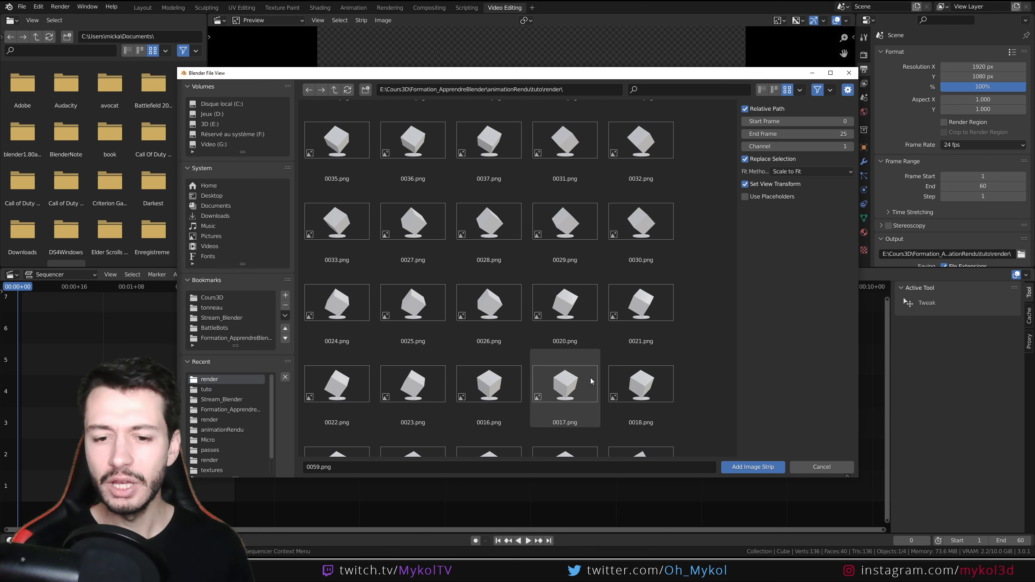
scroll(595, 380, up, 2)
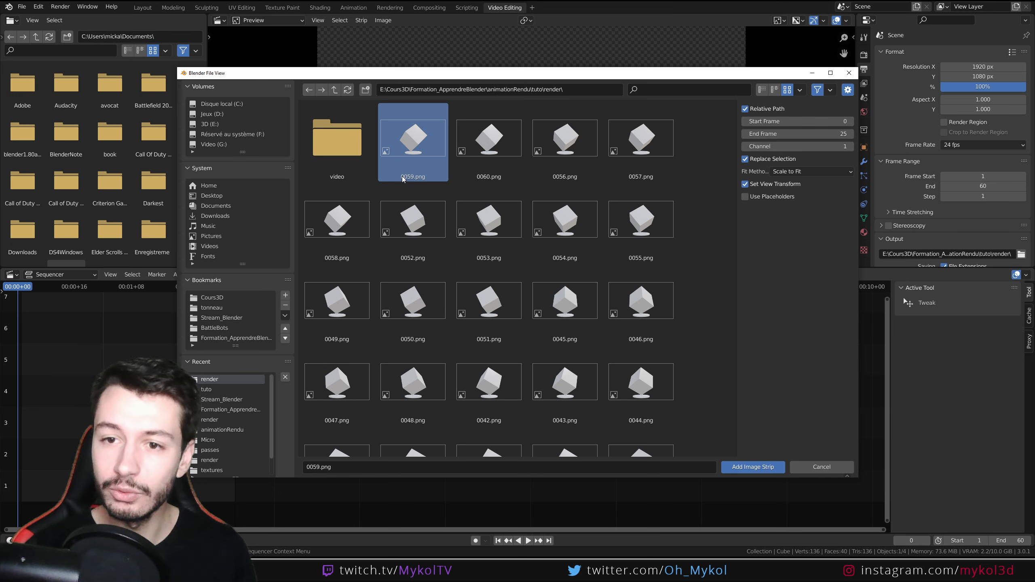
Step: Sort the render files by name and add 0001.png through 0060.png as one image strip
click(800, 90)
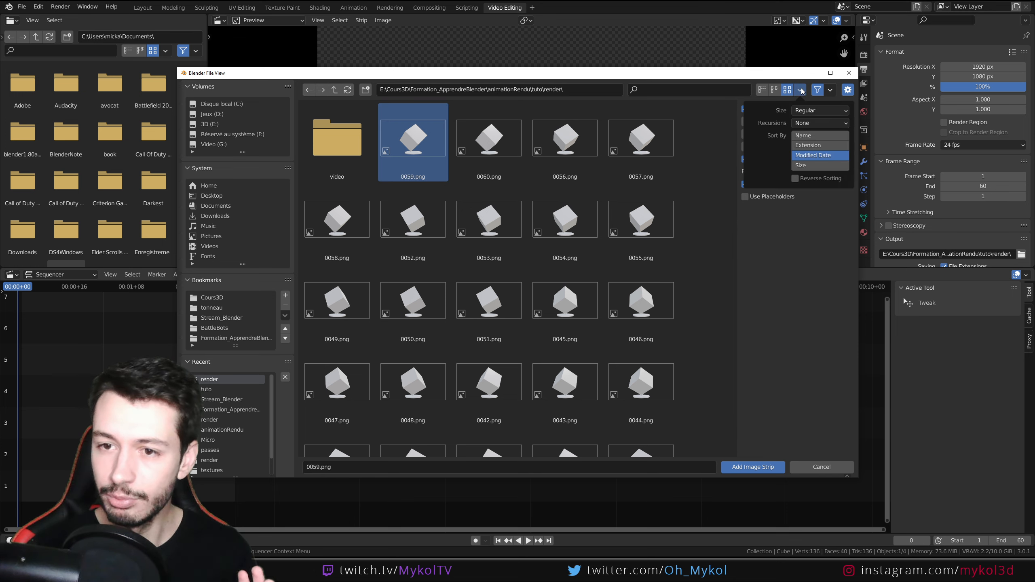
click(818, 136)
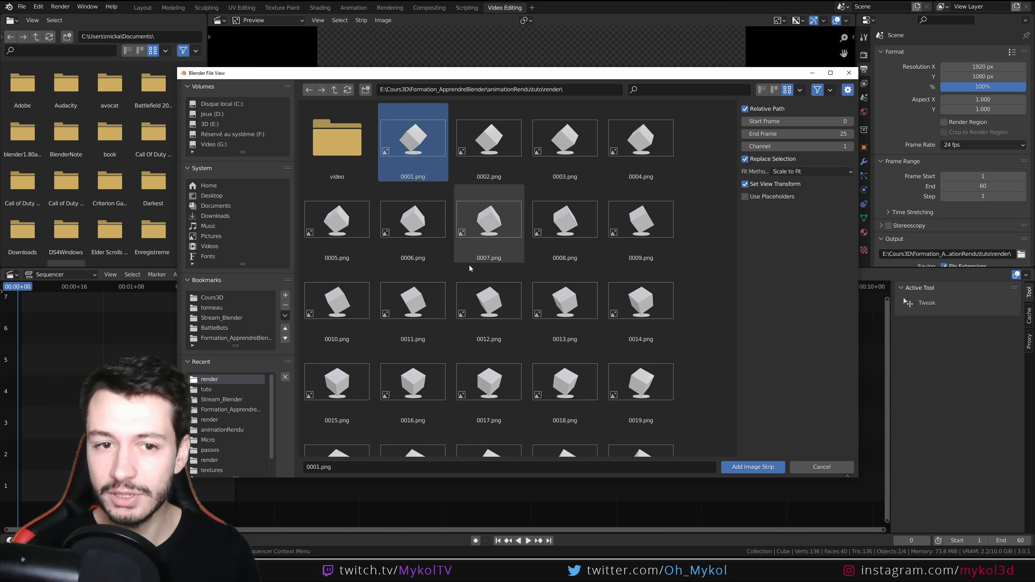
scroll(480, 302, down, 10)
scroll(498, 347, down, 3)
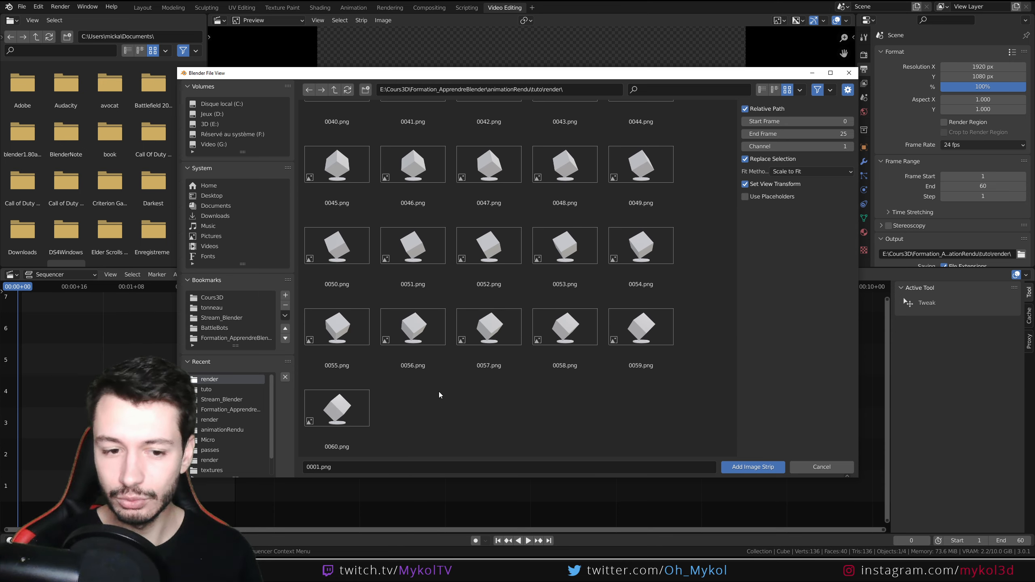
shift+click(338, 420)
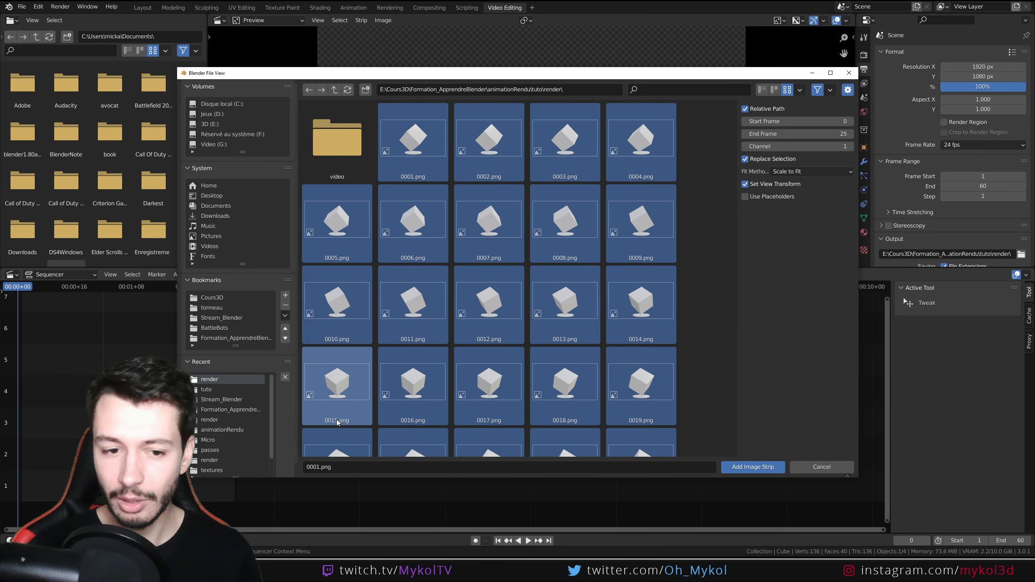
click(759, 468)
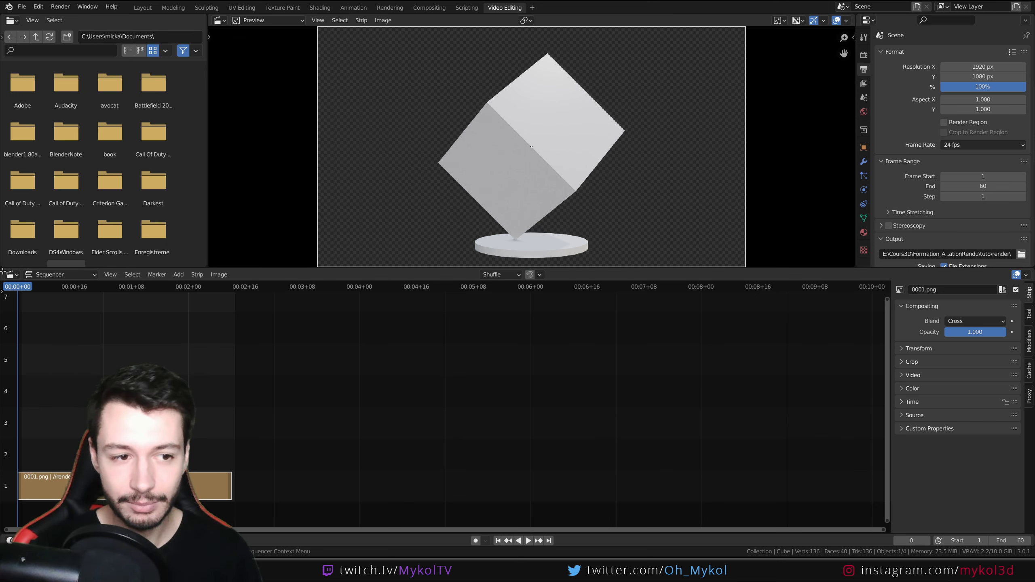
Step: Split the sequencer area into two side by side and play back the image strip, pausing it at the end
drag(3, 271, 333, 306)
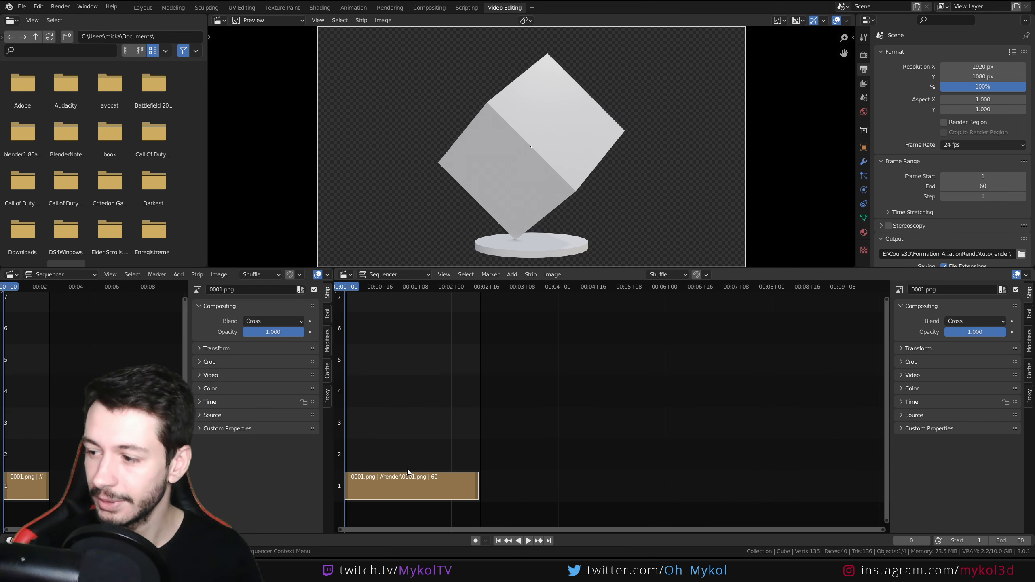
key(space)
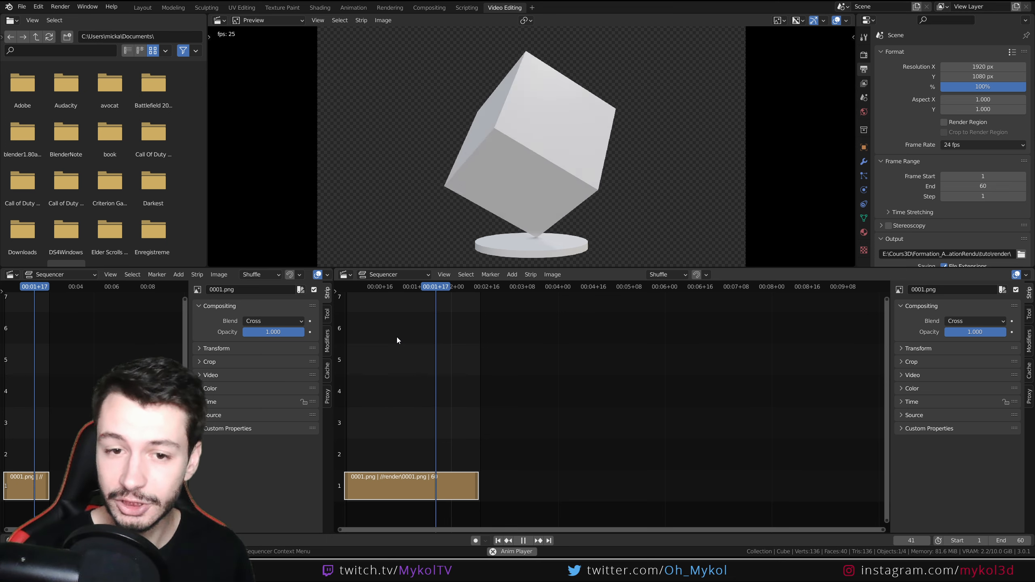
key(space)
key(space)
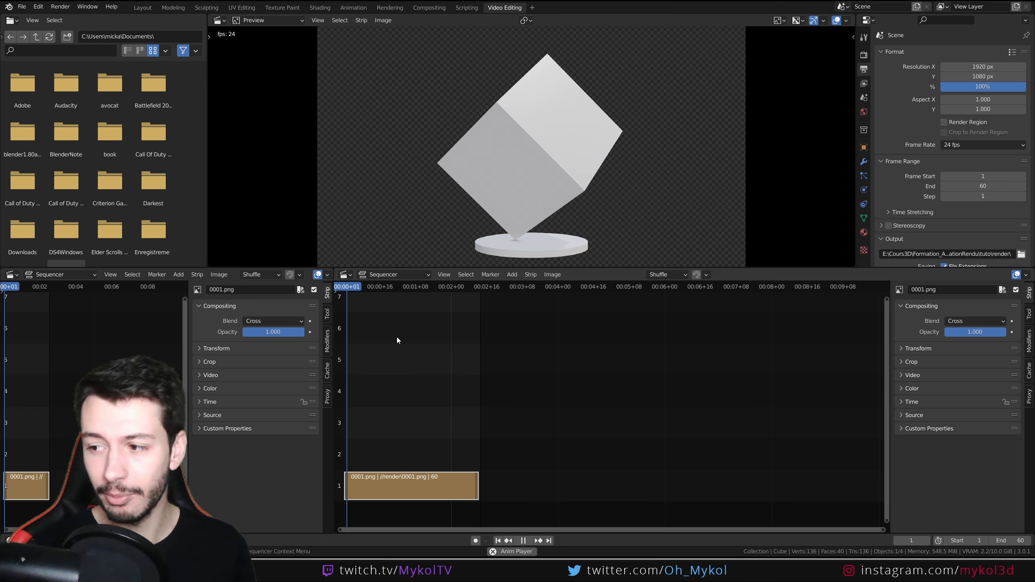
key(space)
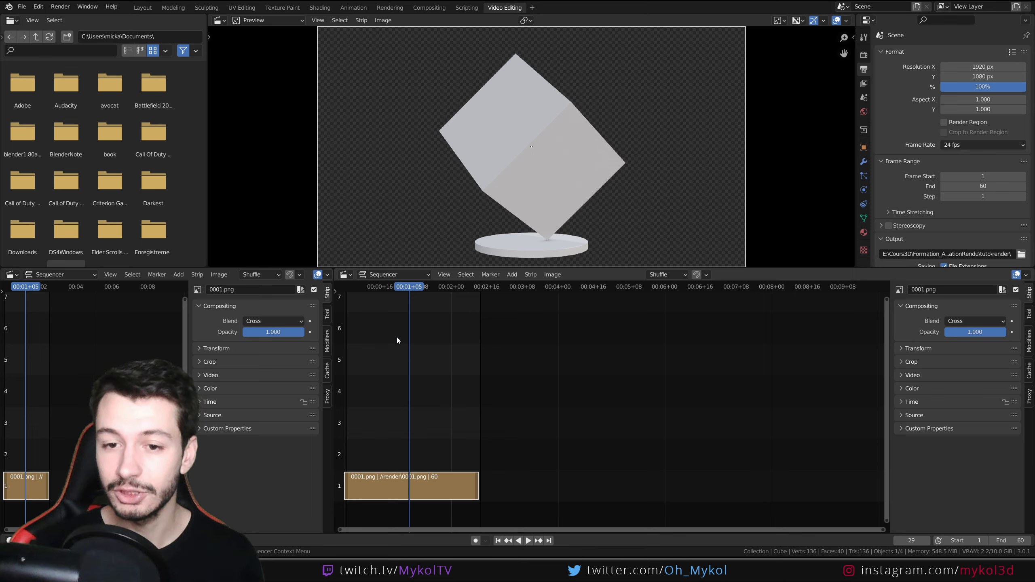
key(space)
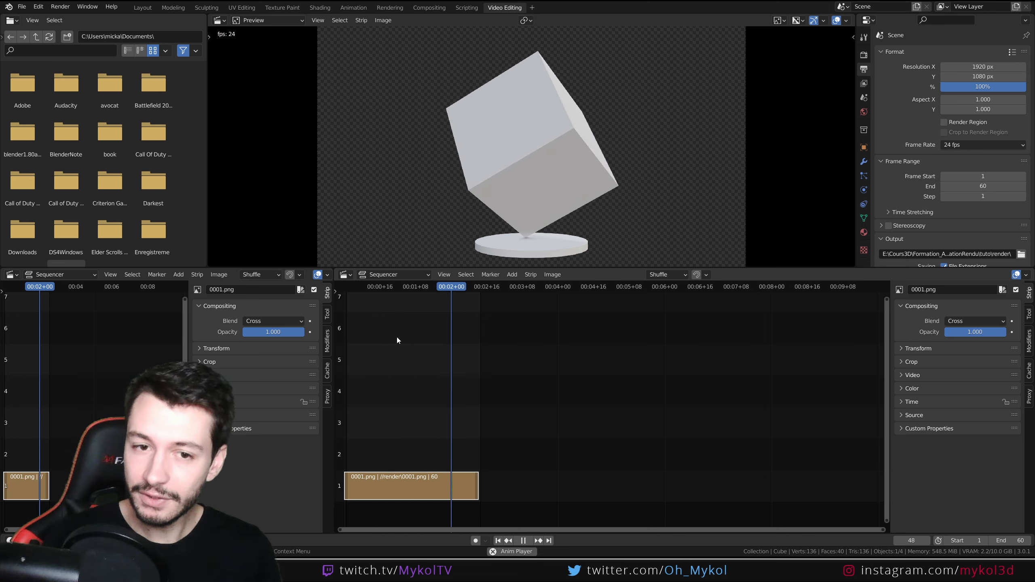
key(space)
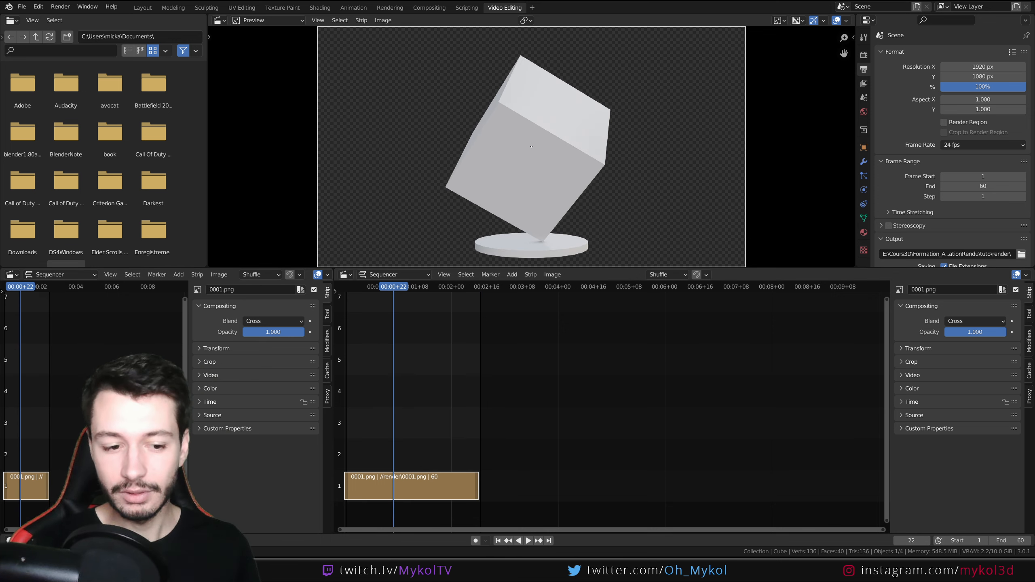
Step: Look at the PNG files in File Explorer, return to Blender and play the sequence once more before pausing it
key(alt+Tab)
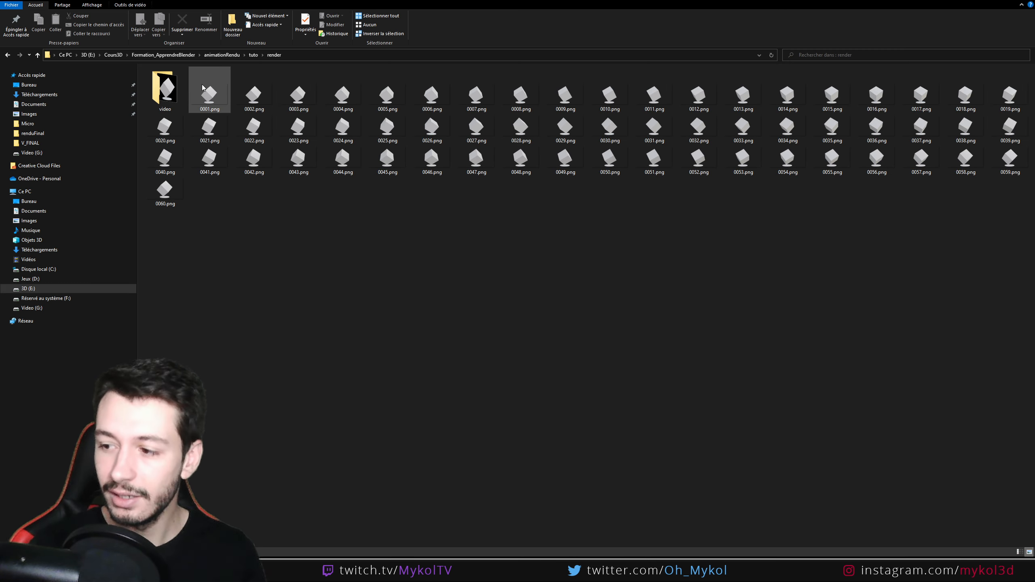
key(alt+Tab)
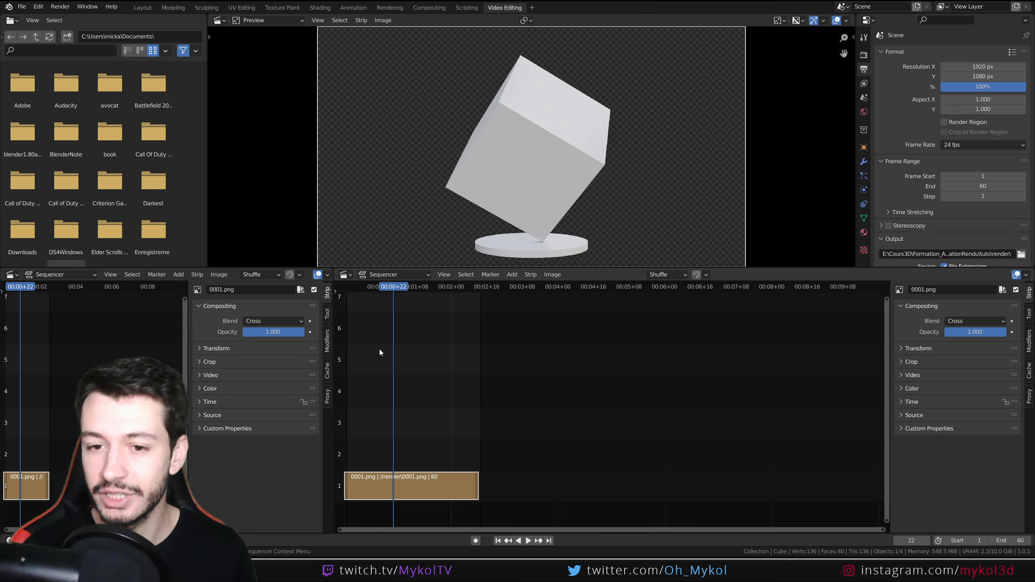
key(space)
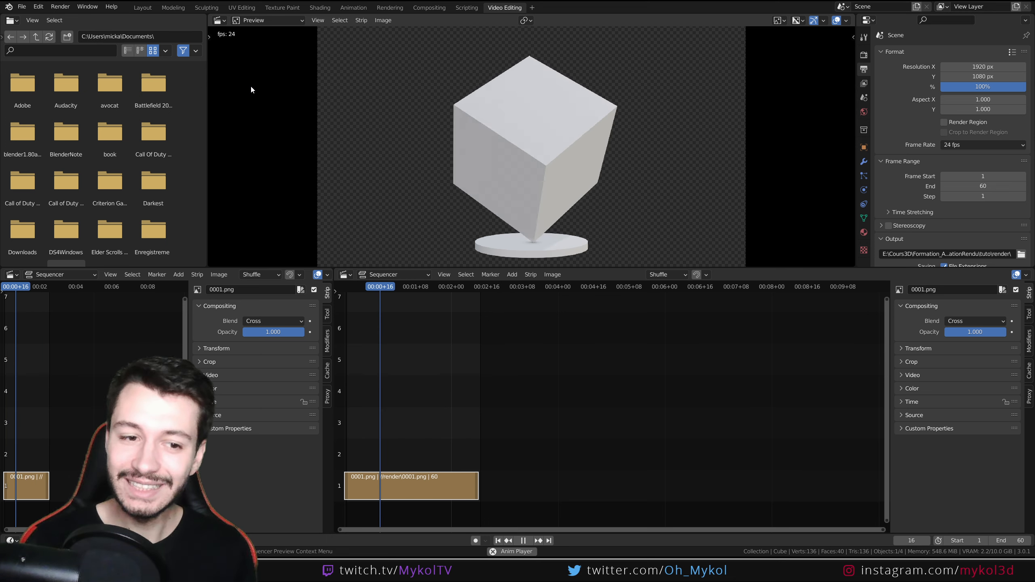
key(space)
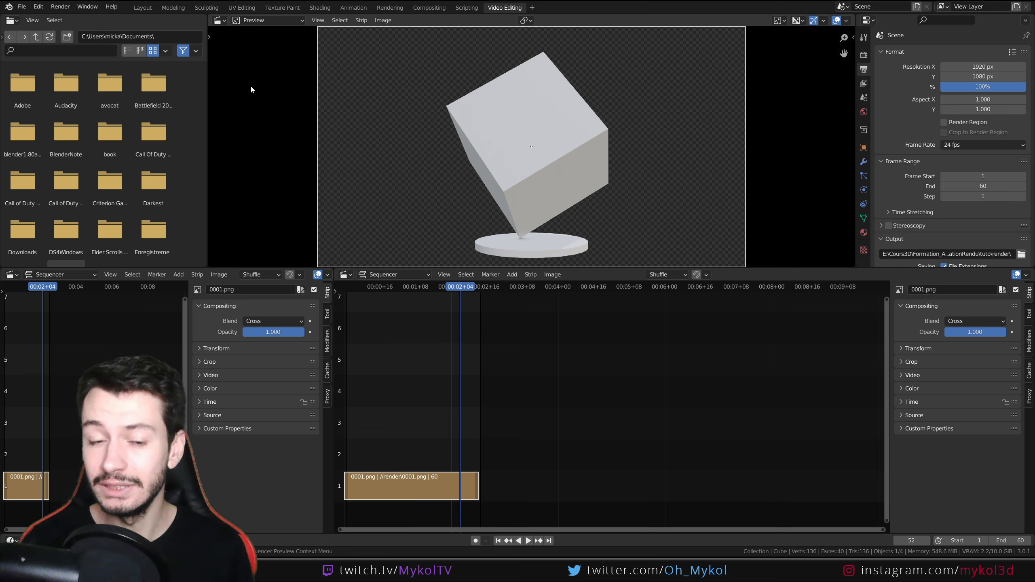